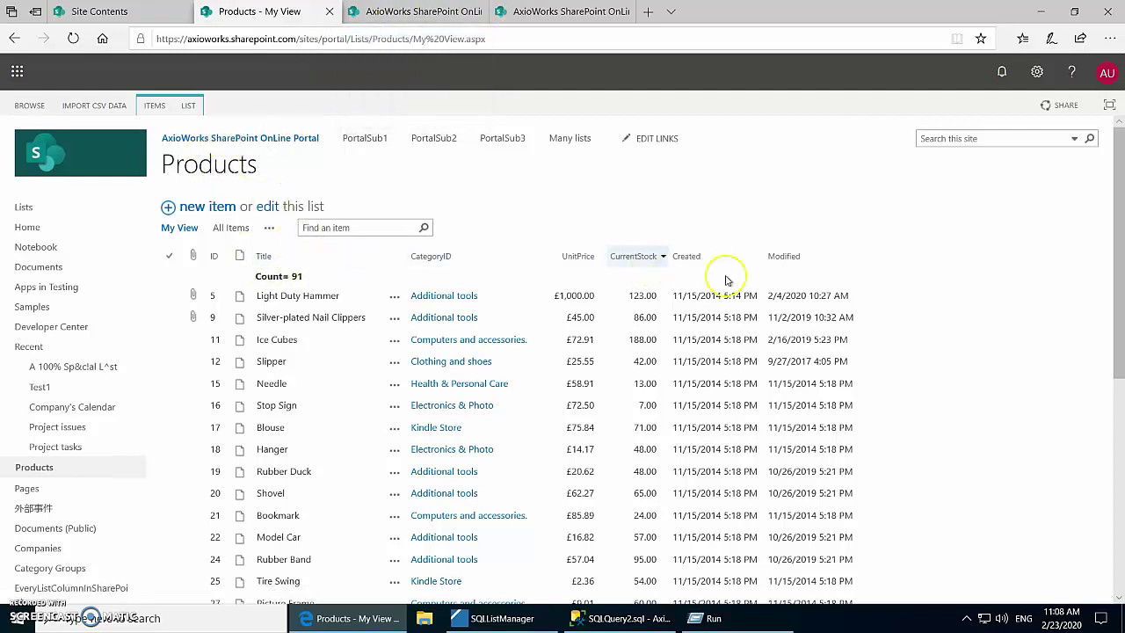
# Open the list settings of the Products list and review its columns and their data types
pyautogui.click(188, 105)
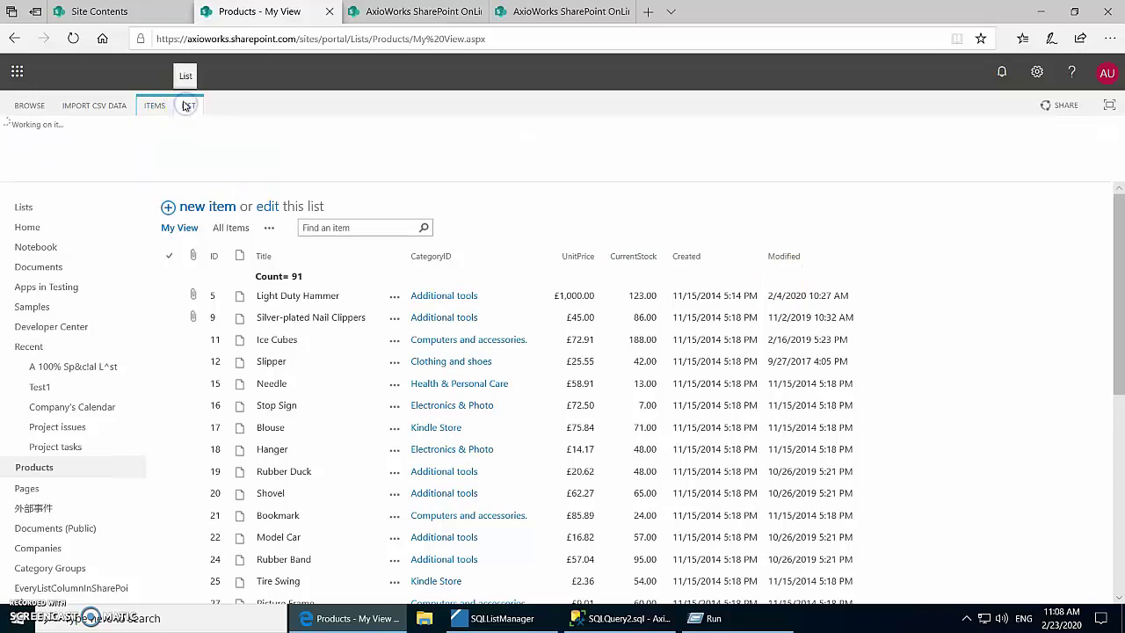
pyautogui.click(788, 145)
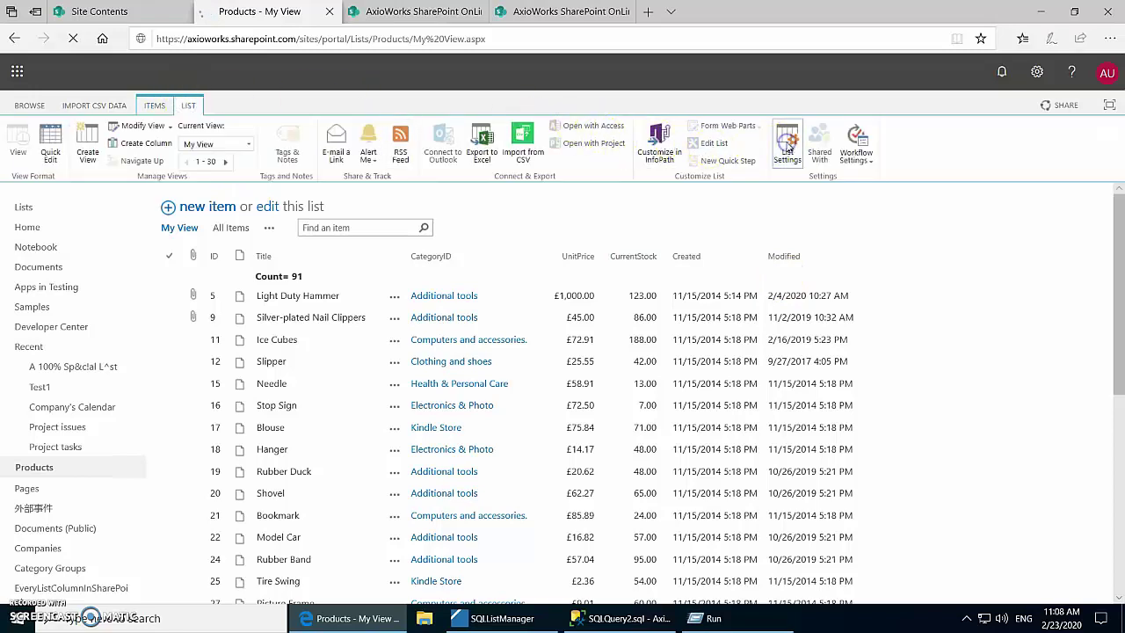
pyautogui.scroll(-5, 396, 343)
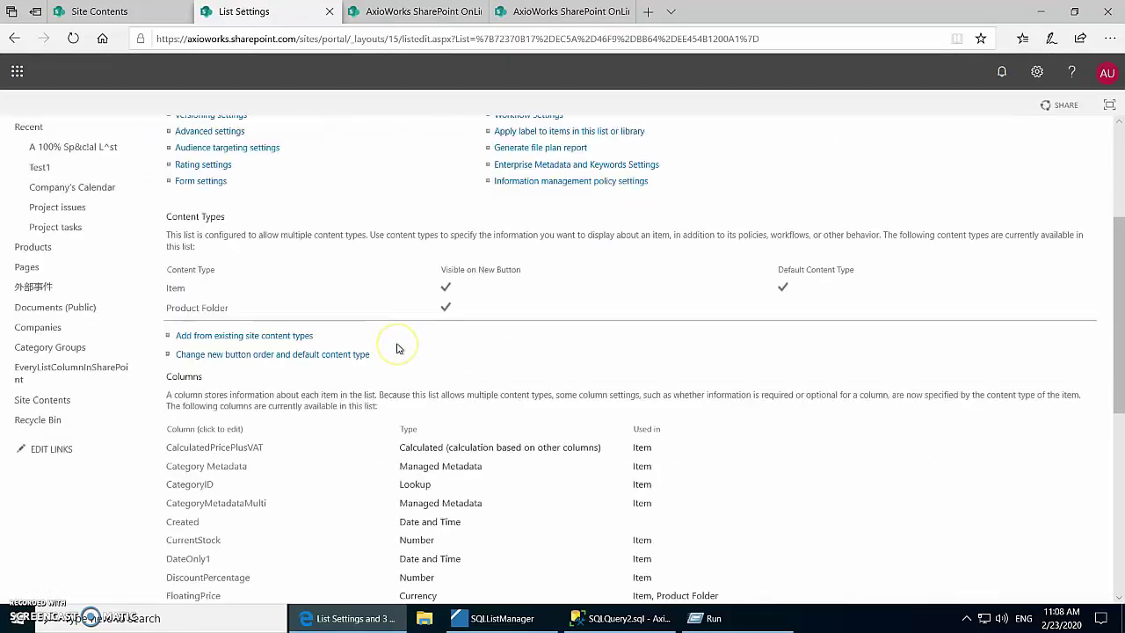
pyautogui.click(411, 295)
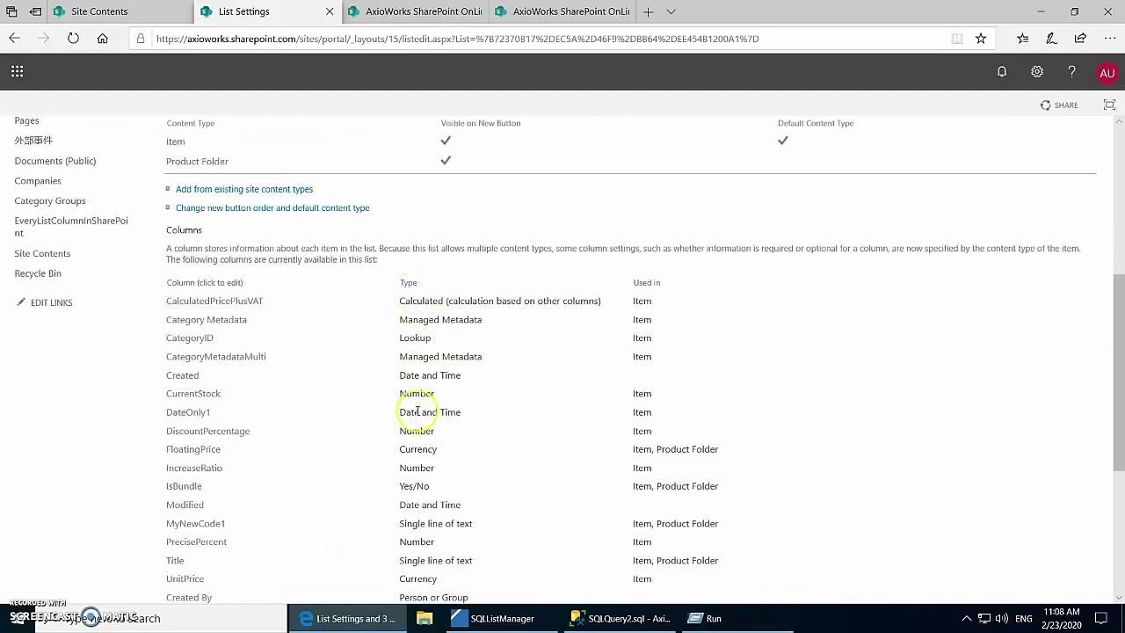
pyautogui.scroll(-1, 413, 472)
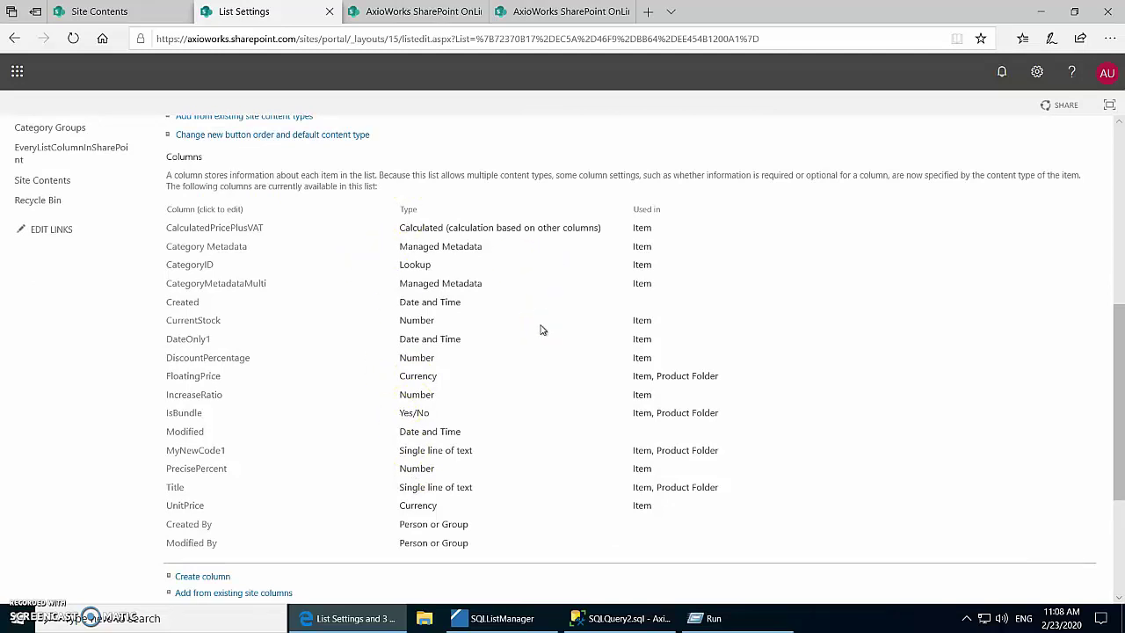
# Review the Invoices list with its customer and product lookups, and look at the Customers picture library
pyautogui.click(409, 19)
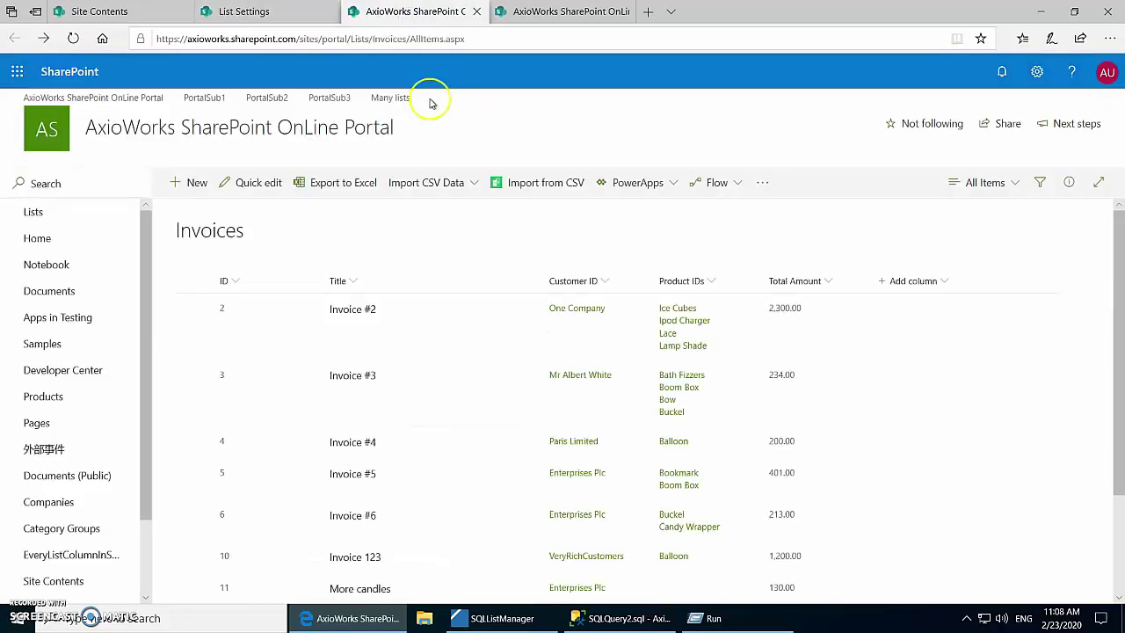
pyautogui.scroll(-2, 1115, 237)
pyautogui.scroll(2, 1114, 238)
pyautogui.click(557, 12)
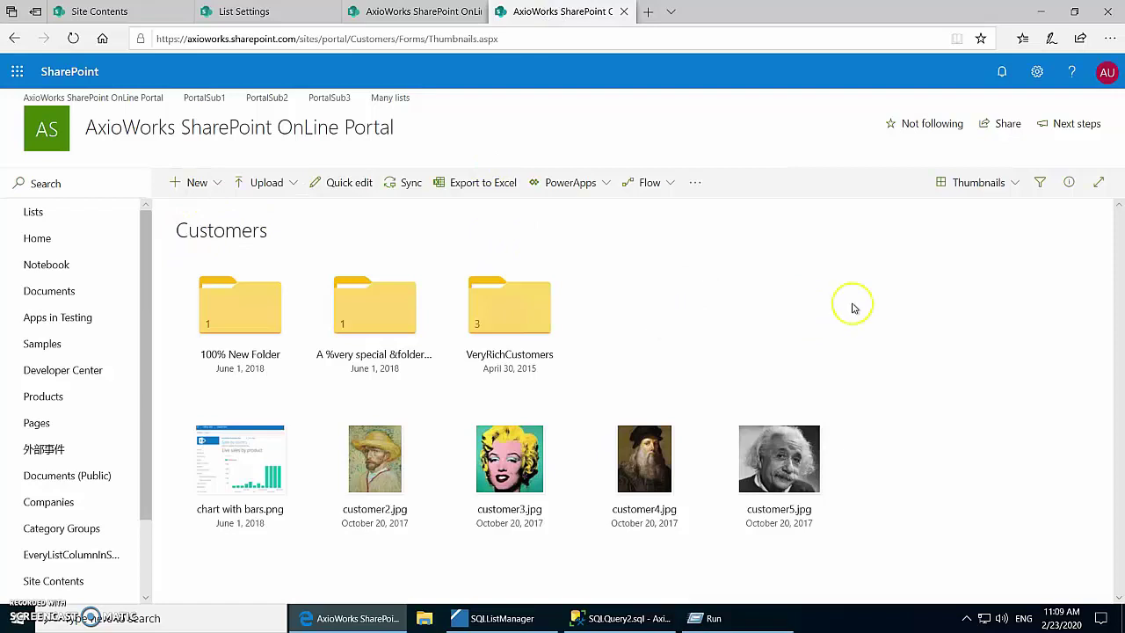
pyautogui.click(391, 12)
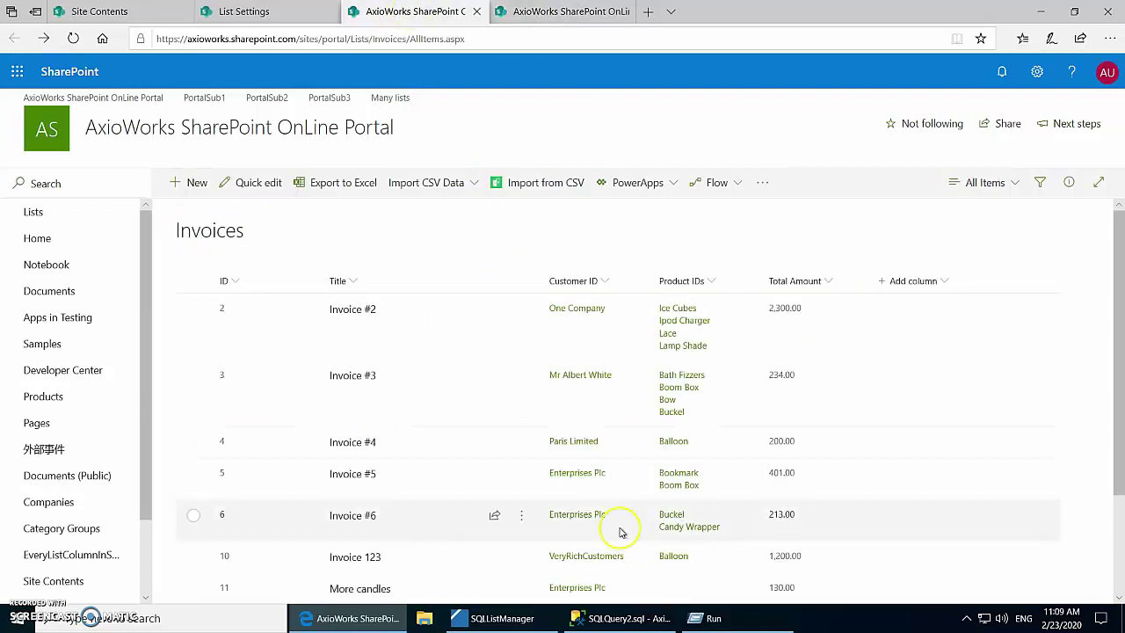
# Switch to SQL Server Management Studio and create a new database named AxioDemoLists
pyautogui.click(606, 618)
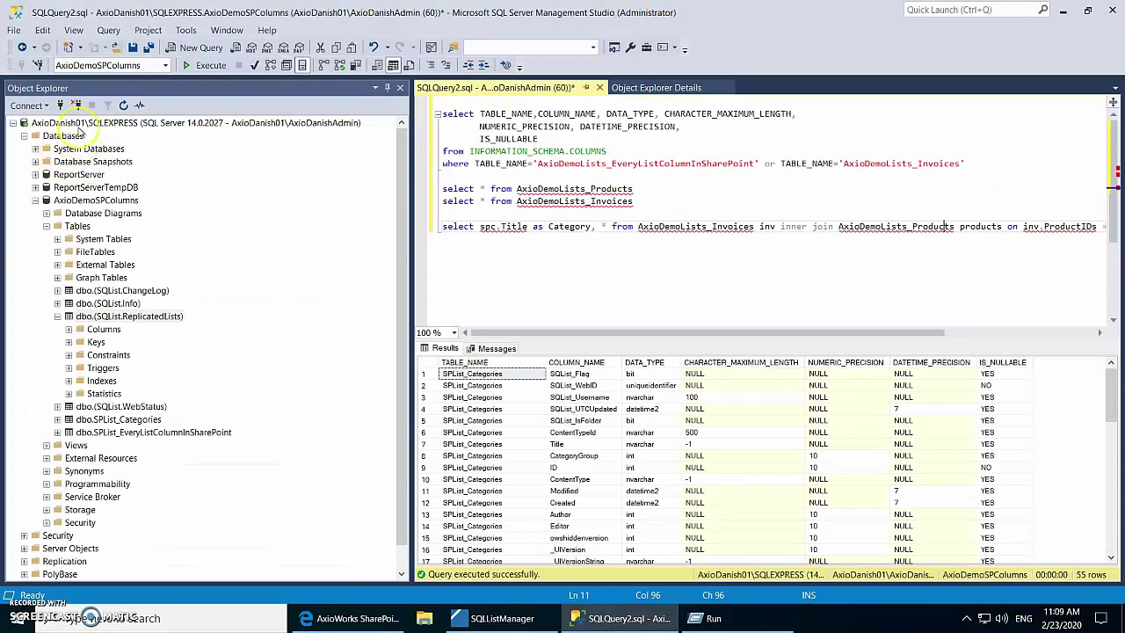
pyautogui.rightClick(80, 132)
pyautogui.click(84, 132)
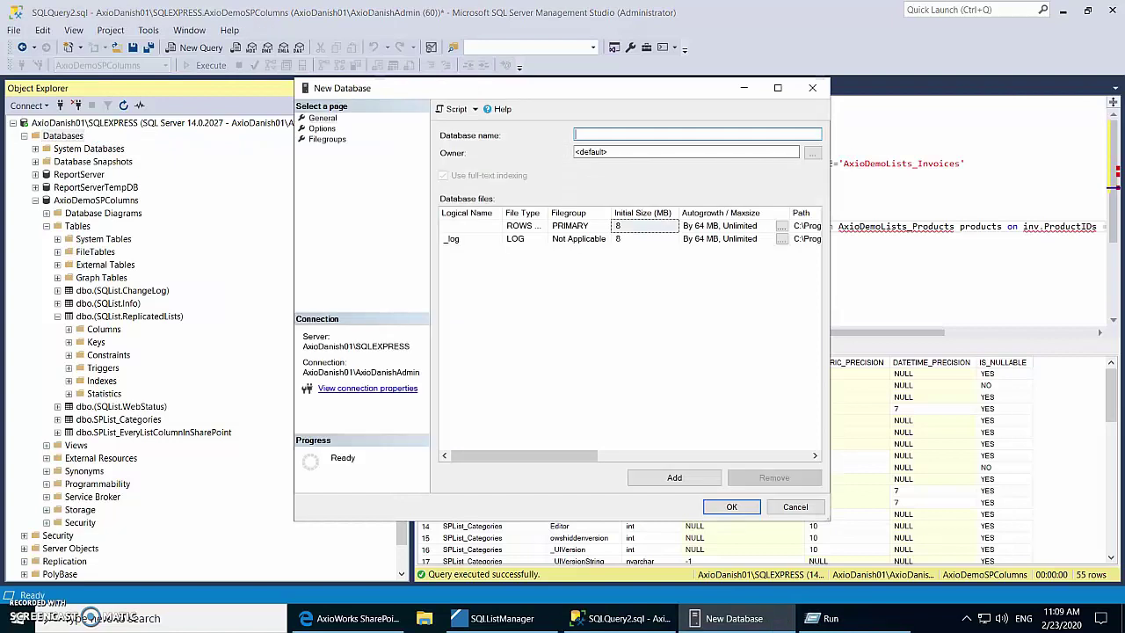
pyautogui.click(686, 133)
pyautogui.write('AxioDemoLists')
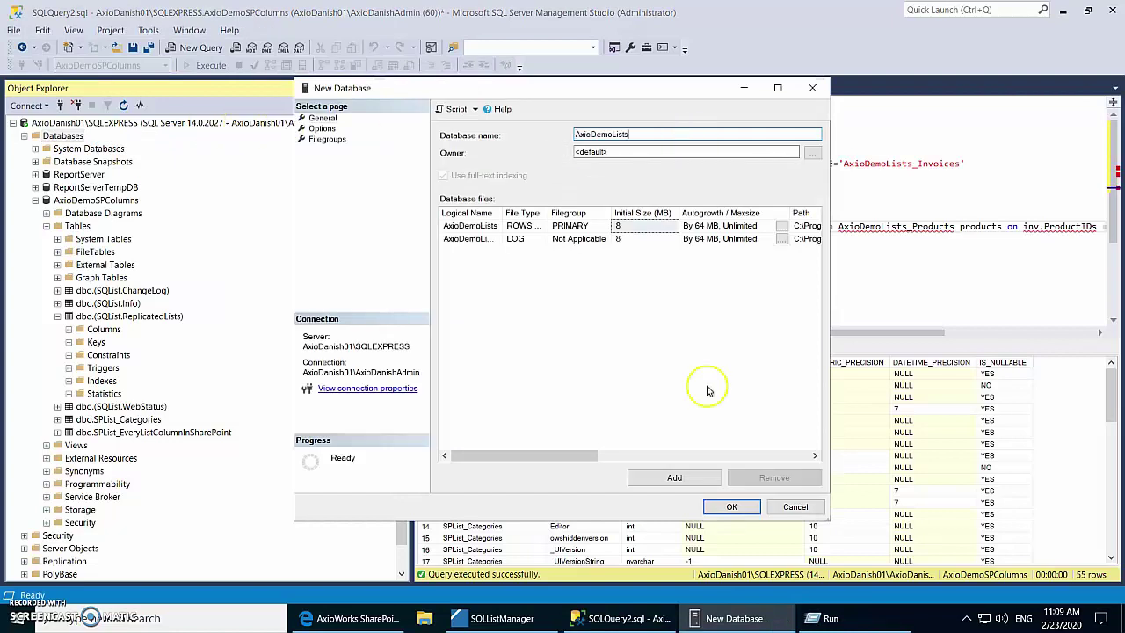
pyautogui.click(730, 506)
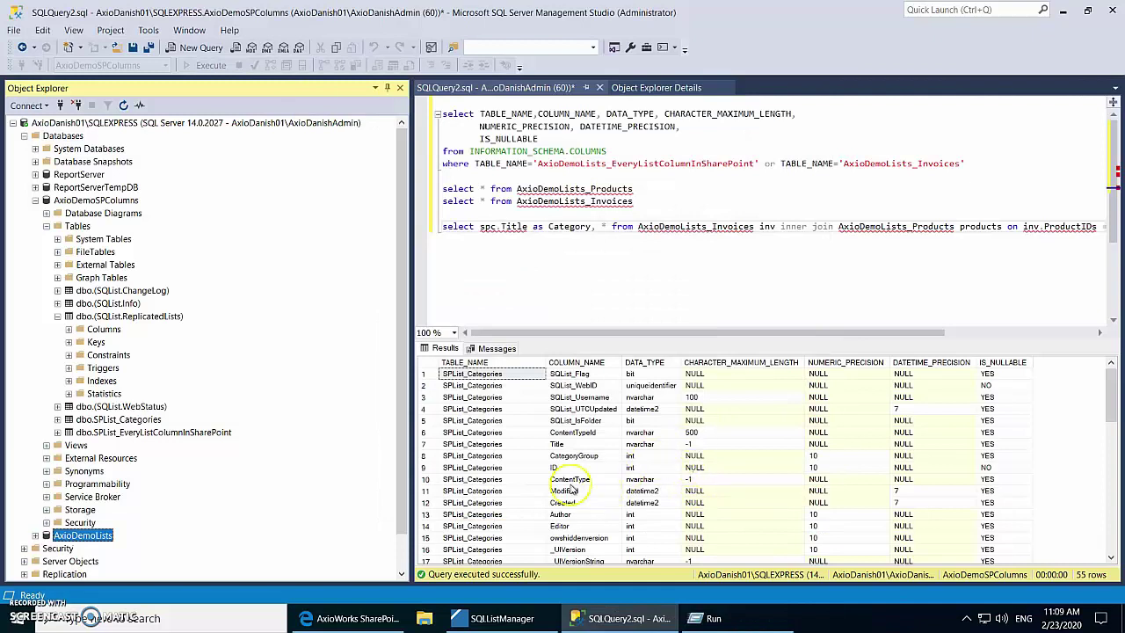
pyautogui.click(524, 617)
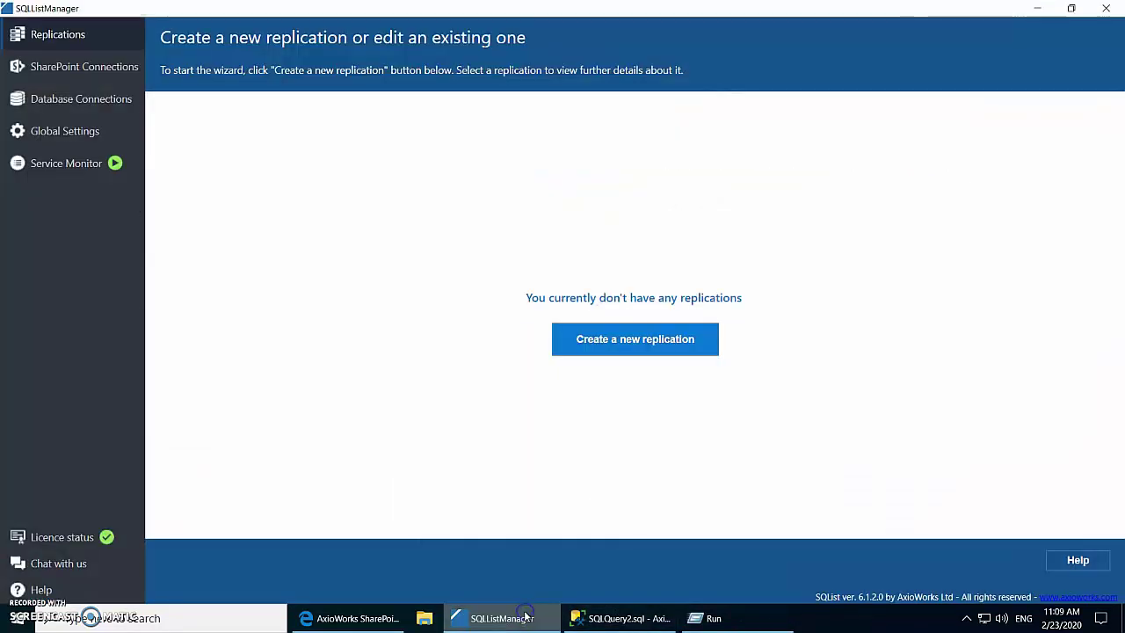
pyautogui.click(635, 338)
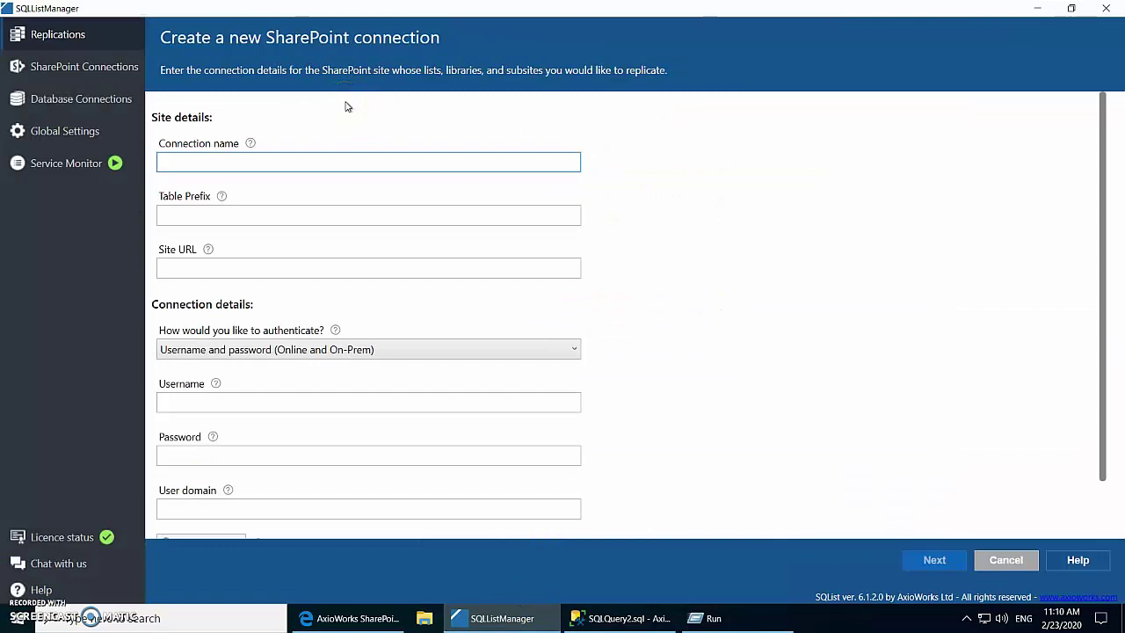
pyautogui.write('SP Conn 1')
pyautogui.press('Tab')
pyautogui.write('AxioDemoLists')
pyautogui.click(258, 267)
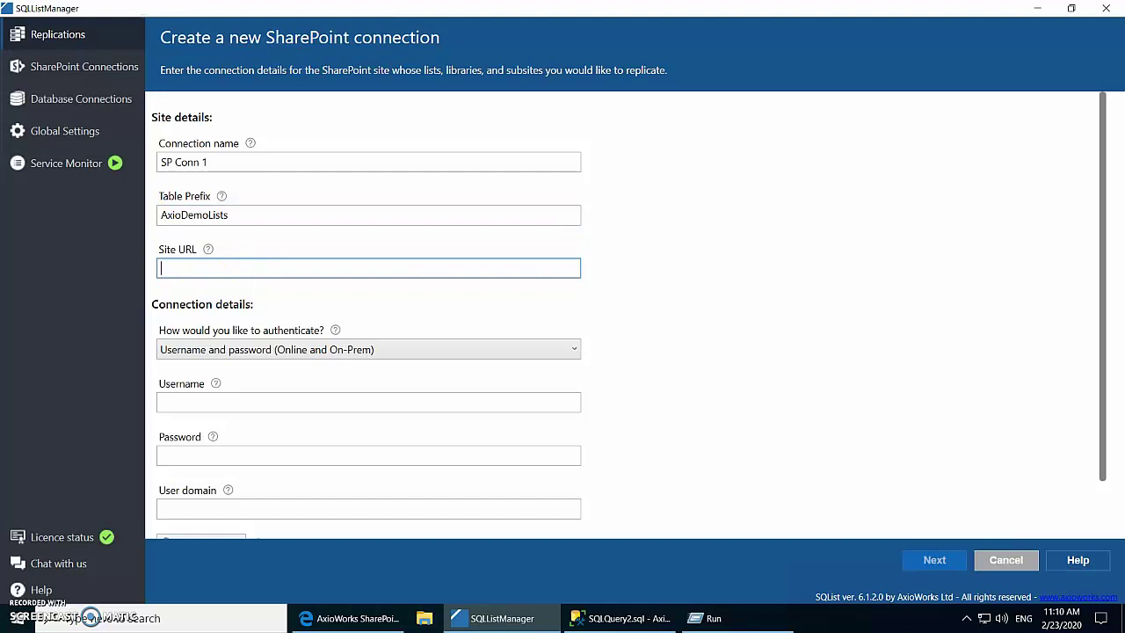
pyautogui.write('https://axioworks.sharepoint.com/sites/portal')
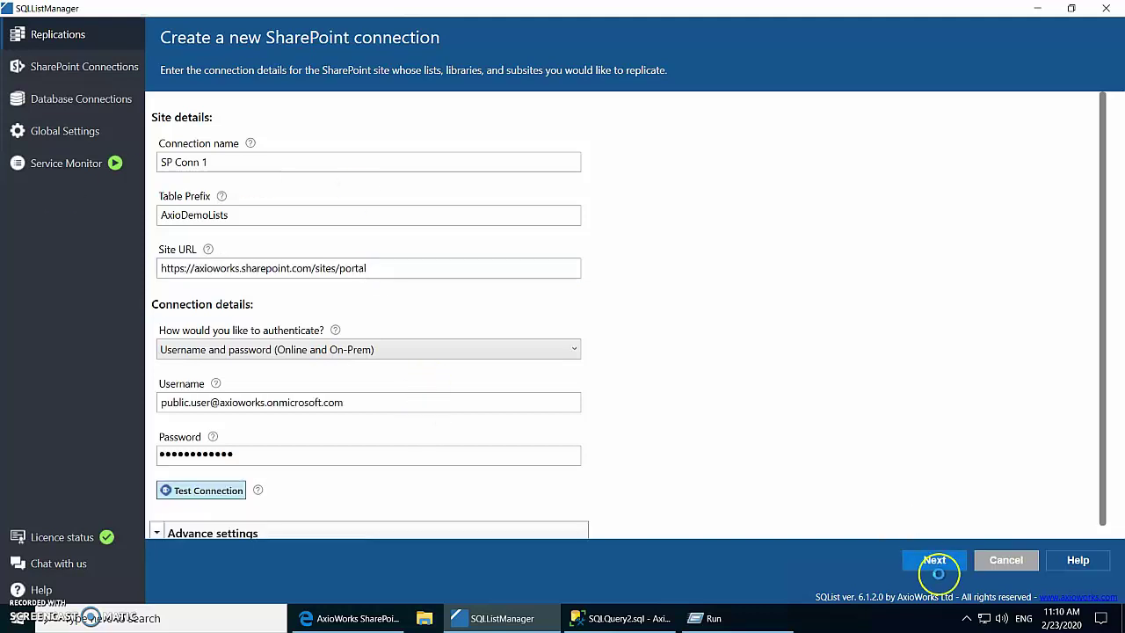
# Test the SharePoint connection and accept replicating individually selected lists and libraries
pyautogui.click(935, 563)
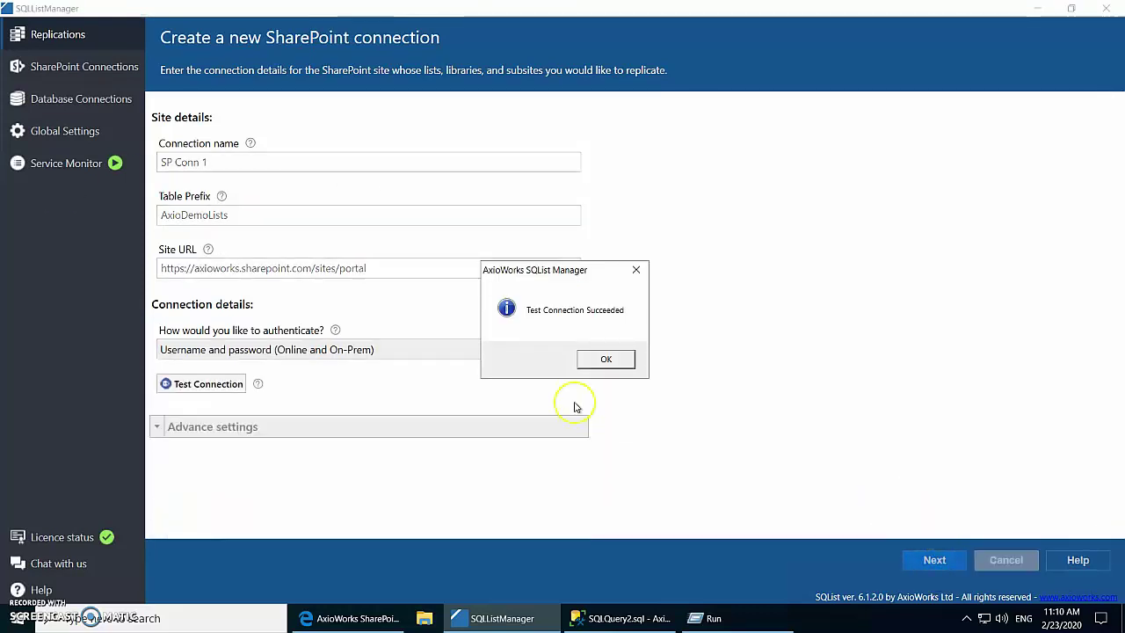
pyautogui.click(615, 360)
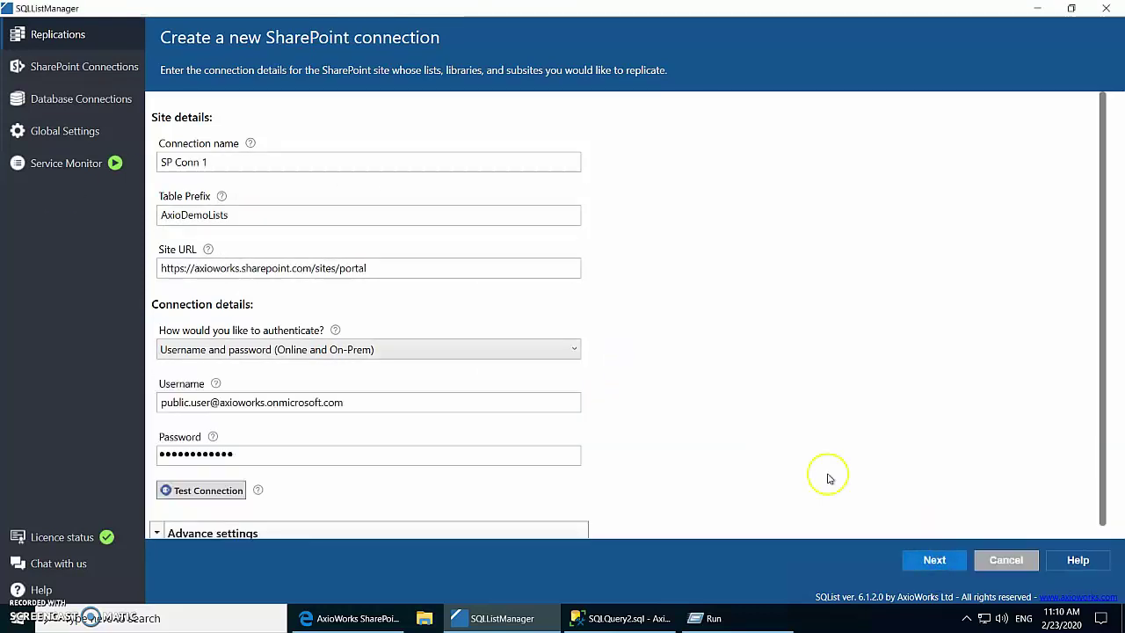
pyautogui.click(935, 560)
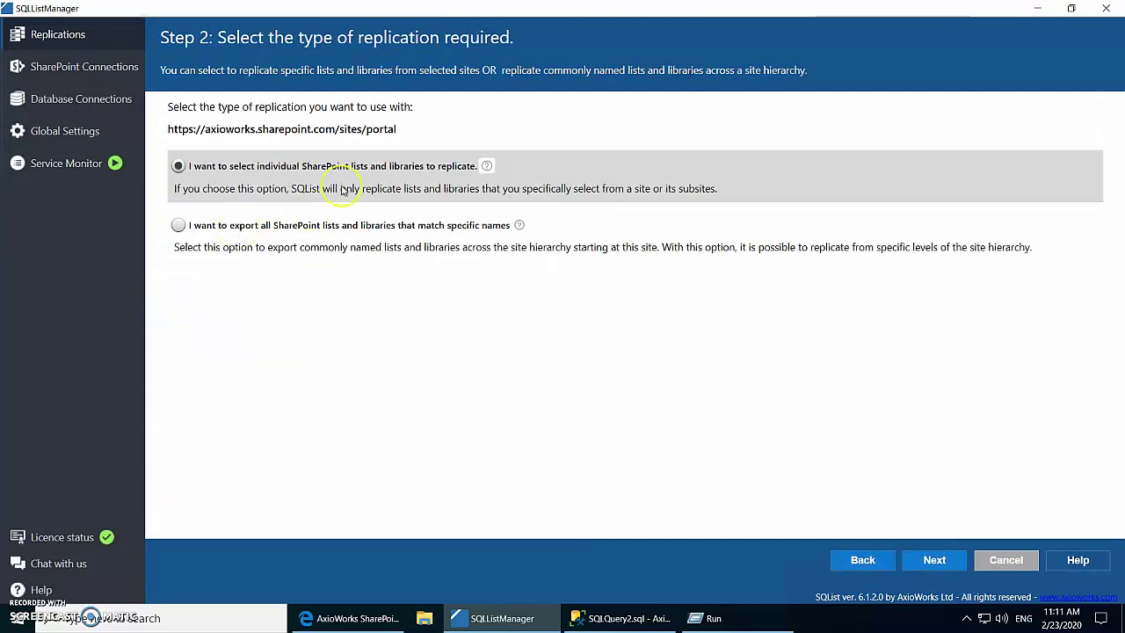
pyautogui.click(935, 560)
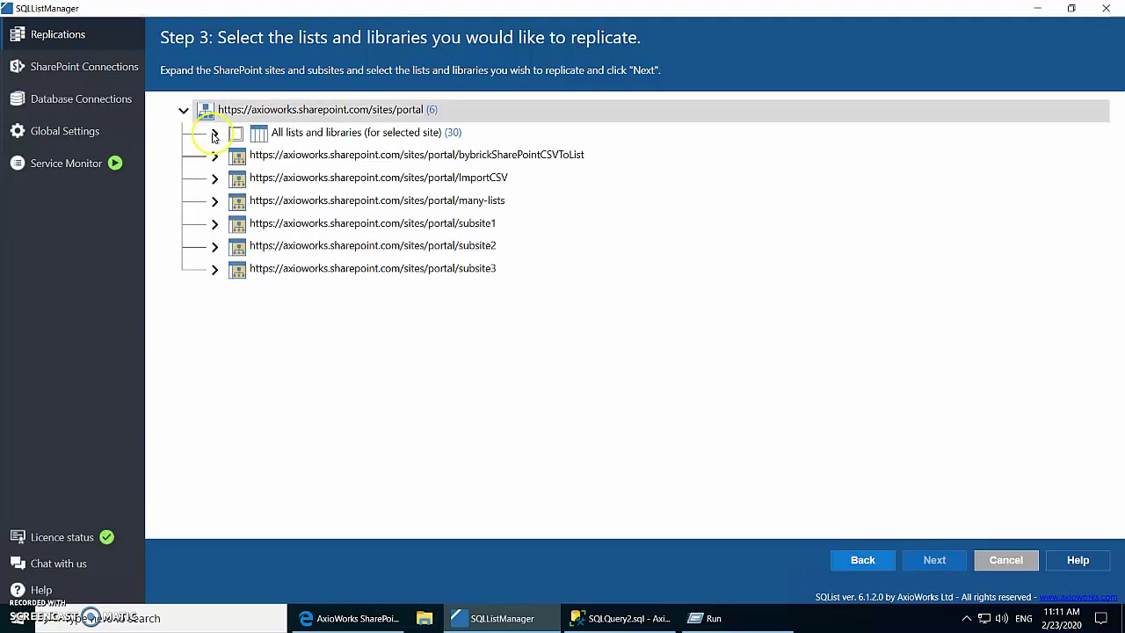
# Select Customers, Invoices and Products from the portal site's lists and libraries for replication
pyautogui.click(215, 132)
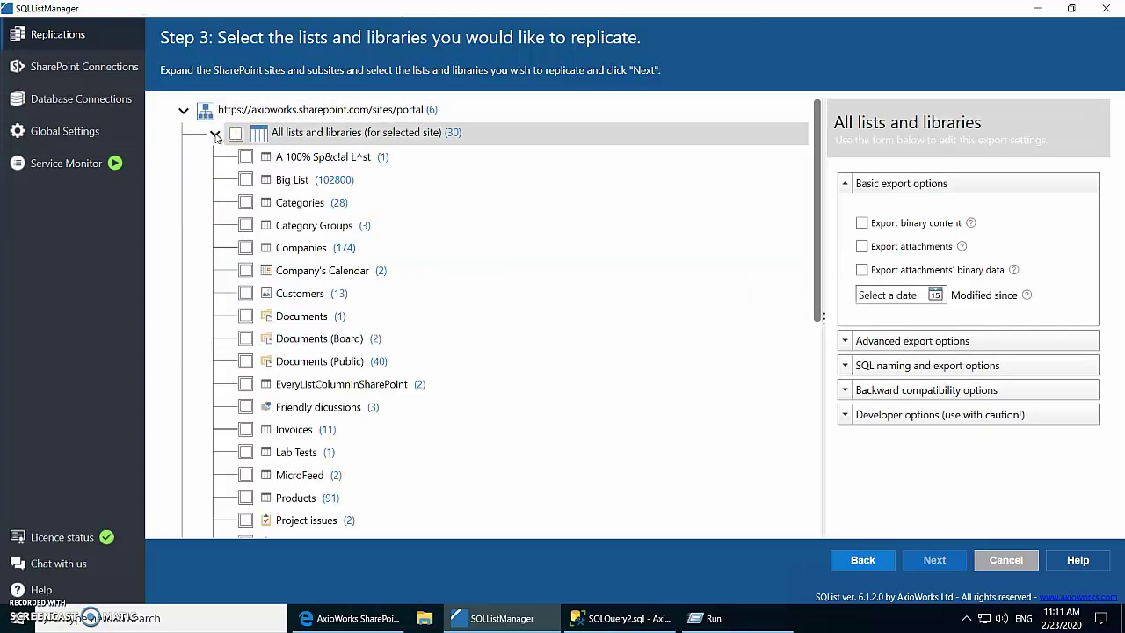
pyautogui.click(245, 293)
pyautogui.click(247, 429)
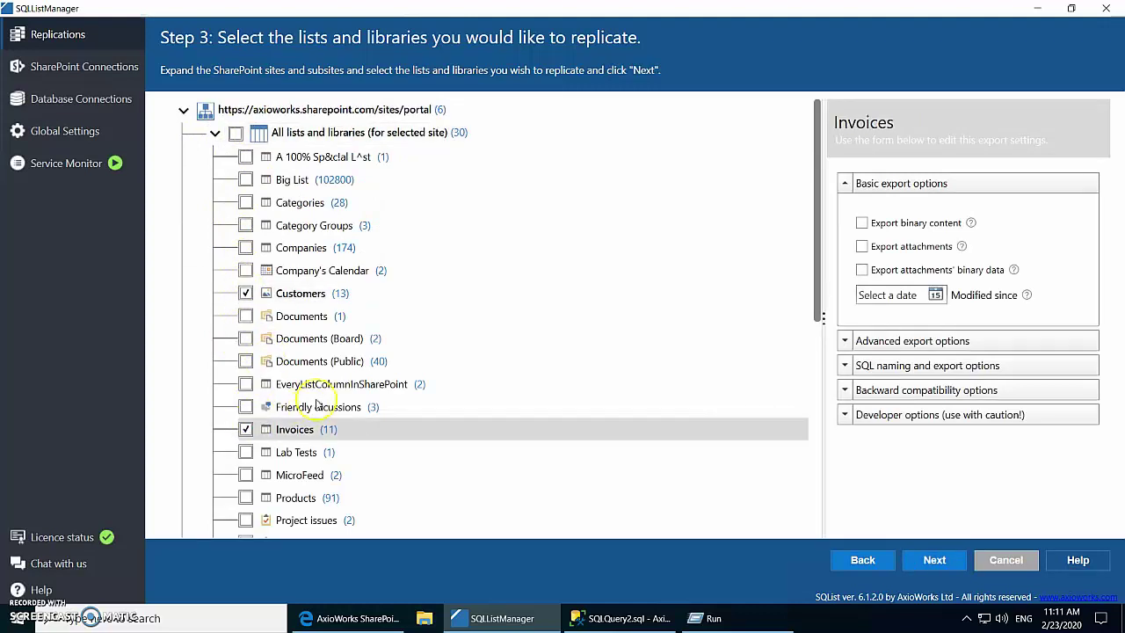
pyautogui.scroll(-2, 251, 378)
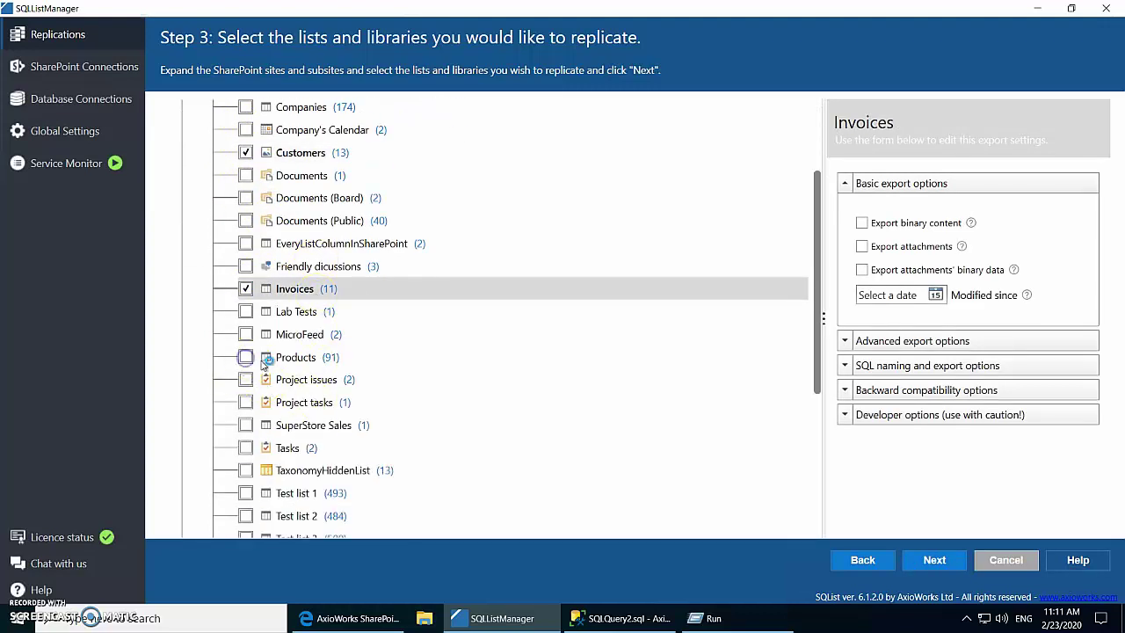
pyautogui.click(246, 357)
pyautogui.click(935, 560)
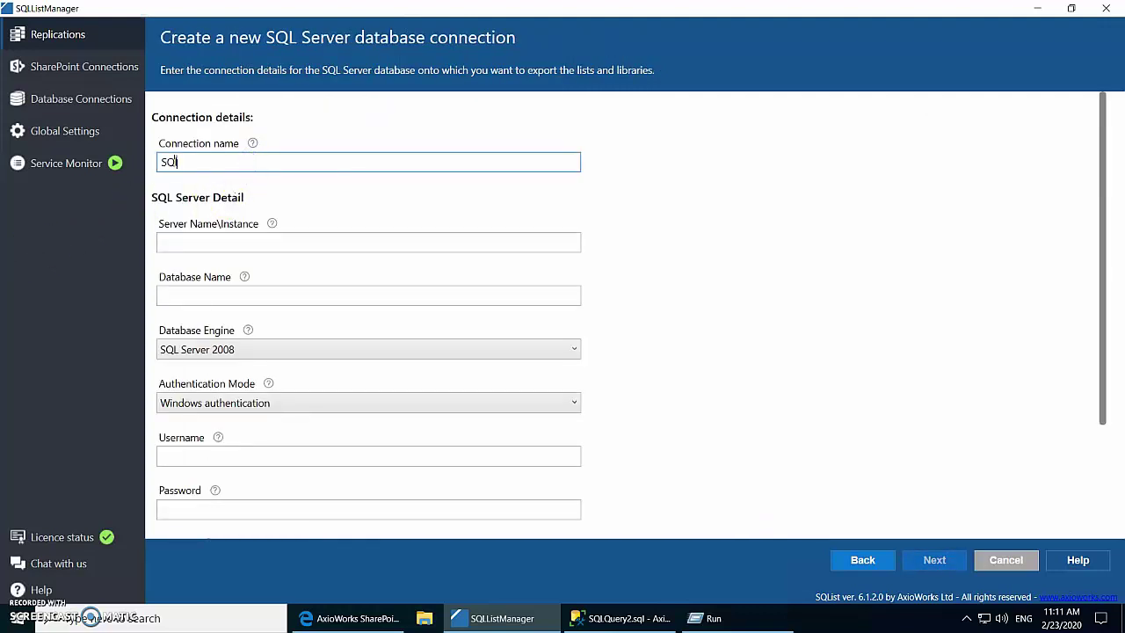
# Name the database connection "SQl Conn", with server instance AxioDanish01\SQLEXPRESS and database AxioDemoLists
pyautogui.press('Tab')
pyautogui.write('AxioDanish01\\SQLEXPRESS')
pyautogui.click(432, 293)
pyautogui.write('AxioDemoLists')
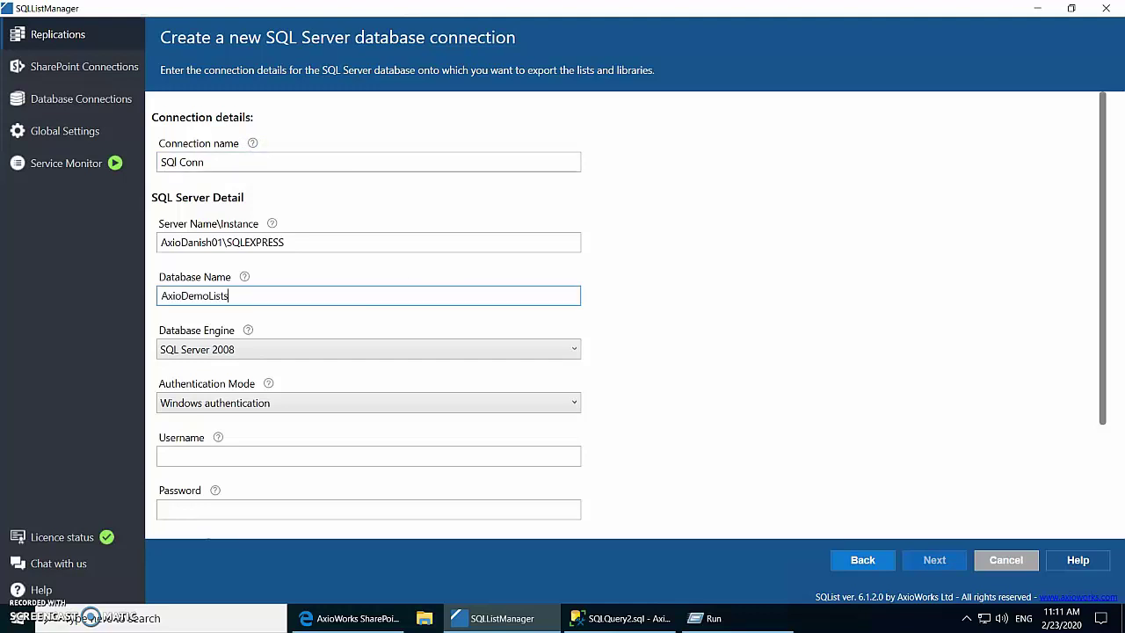
# Fill in the database account's username and password, and set the domain to AxioDanish01
pyautogui.click(457, 455)
pyautogui.write('AxioDanishAdmin')
pyautogui.press('Tab')
pyautogui.write('***************')
pyautogui.click(296, 527)
pyautogui.write('AxioDanish01')
pyautogui.scroll(-3, 440, 431)
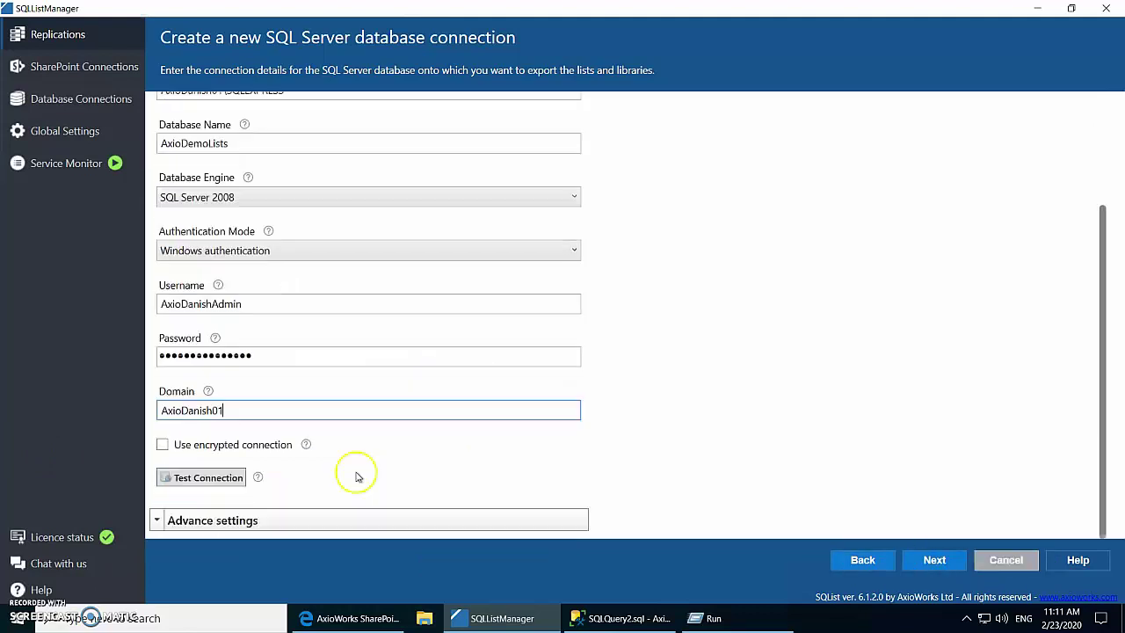
# Test the SQL Server database connection and continue to the replication details
pyautogui.click(213, 476)
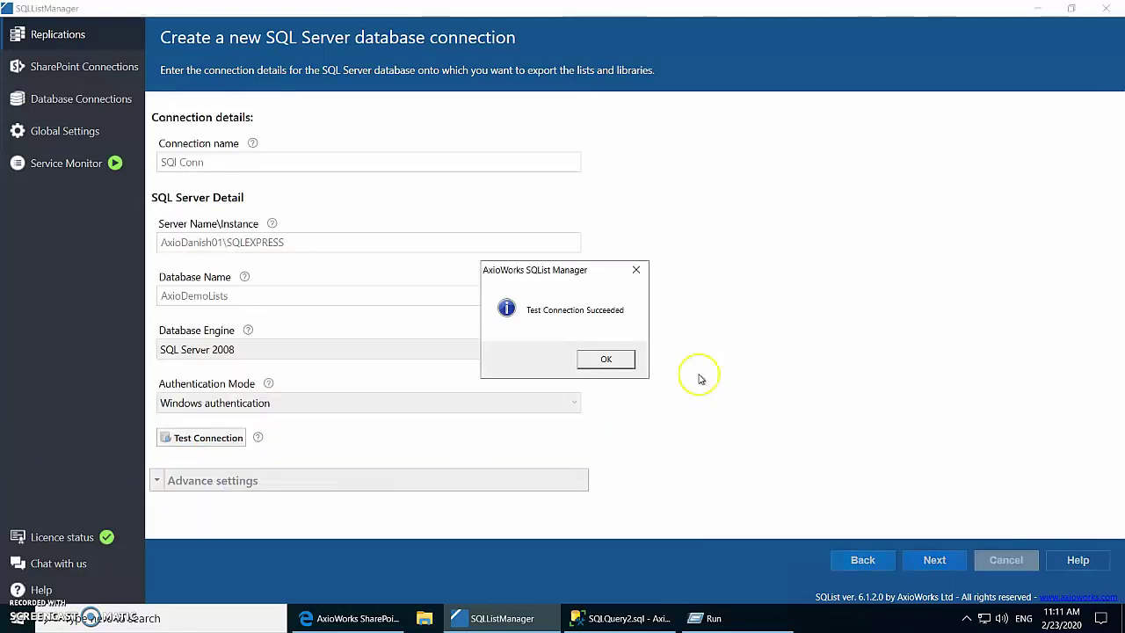
pyautogui.click(608, 366)
pyautogui.click(934, 562)
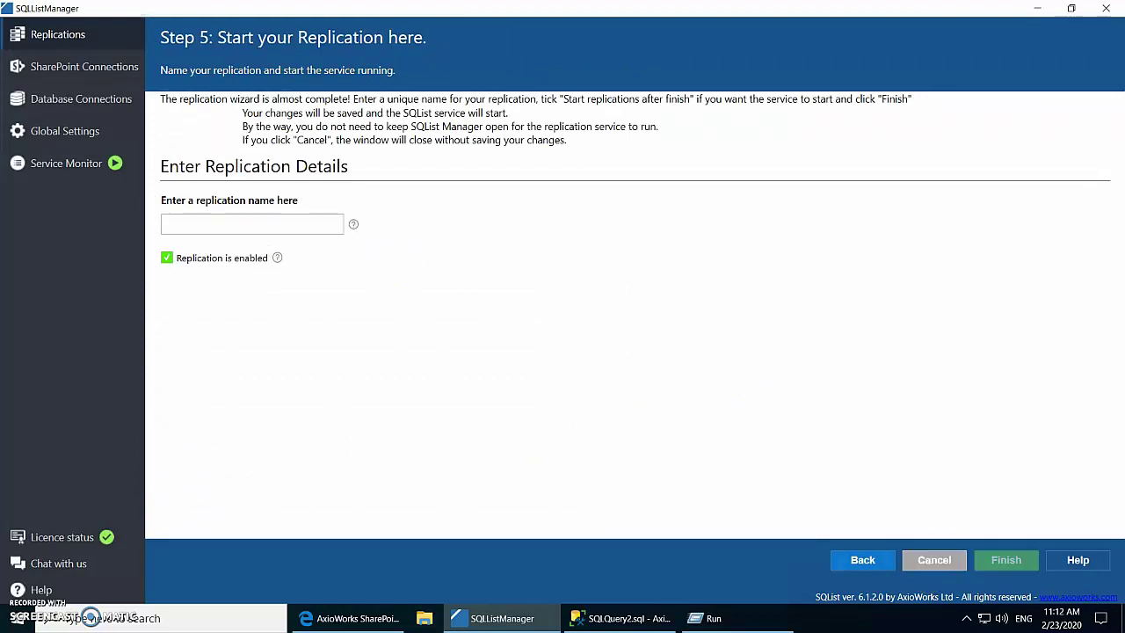
# Name the replication AxioDemoReplication and finish the wizard with replication enabled
pyautogui.click(304, 225)
pyautogui.write('AxioDemoReplication')
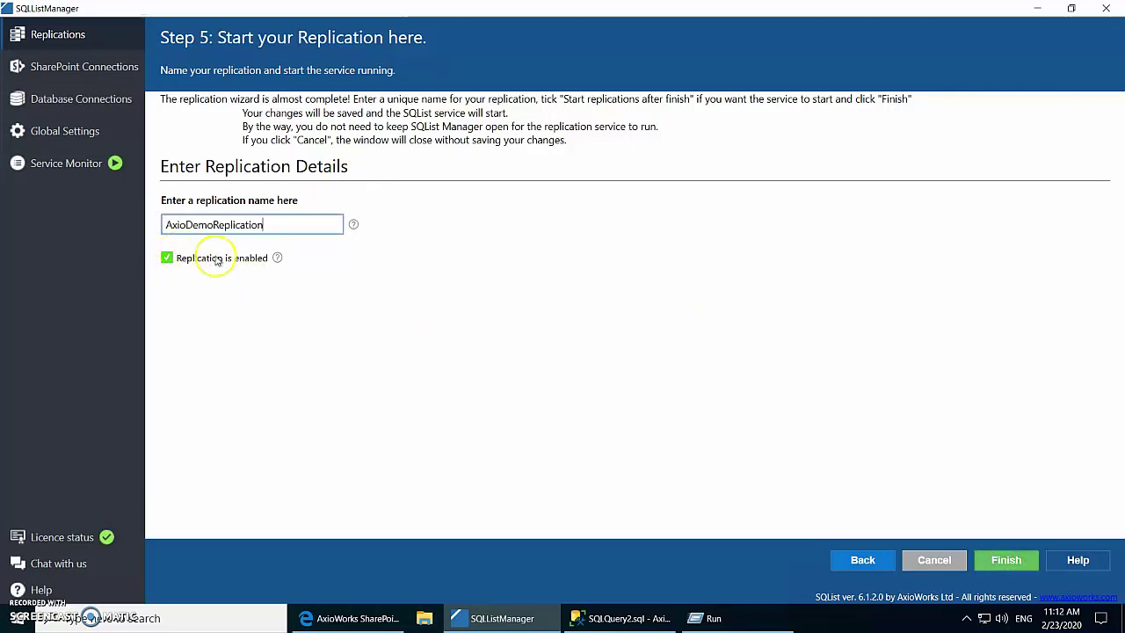
pyautogui.click(1004, 566)
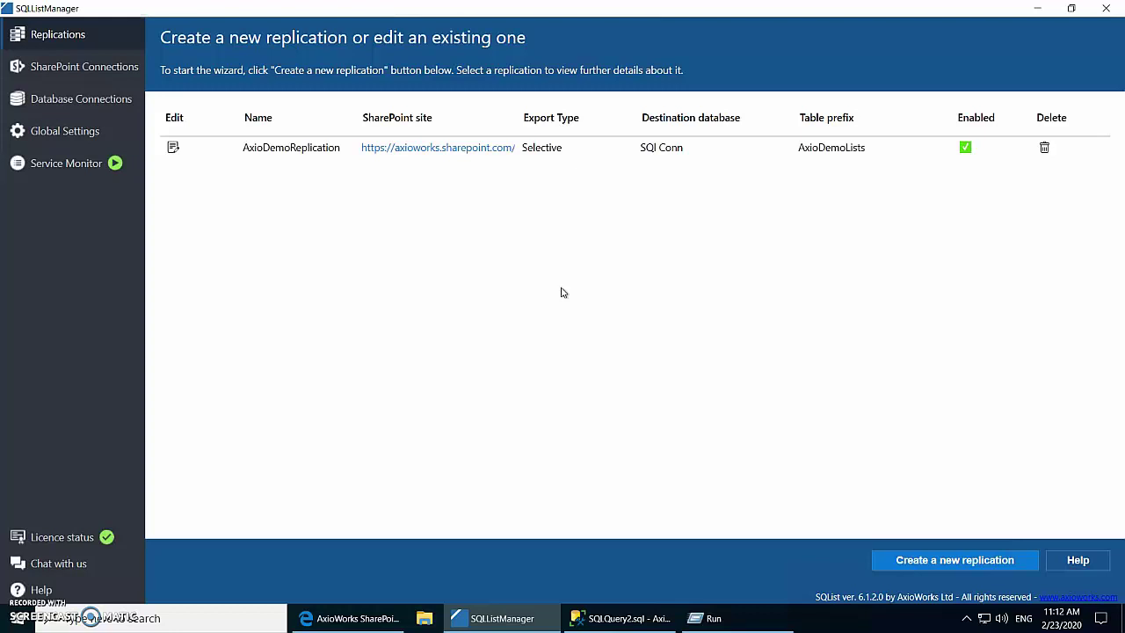
# Return to SQL Server Management Studio and compare the replicated AxioDemoLists tables with the SharePoint Invoices list
pyautogui.click(1038, 9)
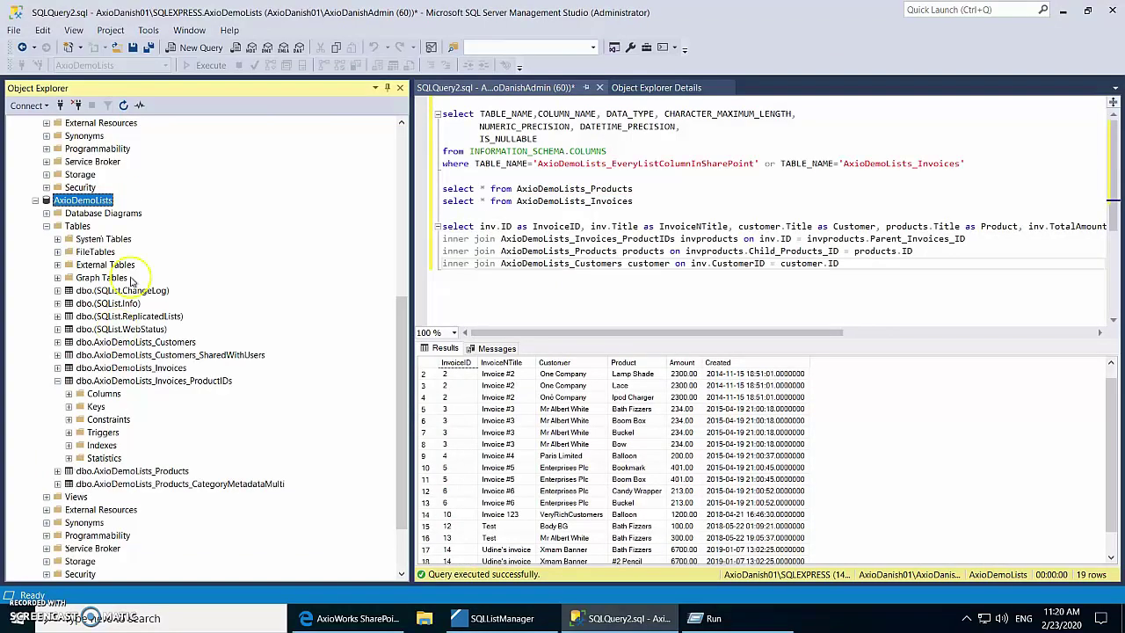
pyautogui.click(57, 380)
pyautogui.click(57, 381)
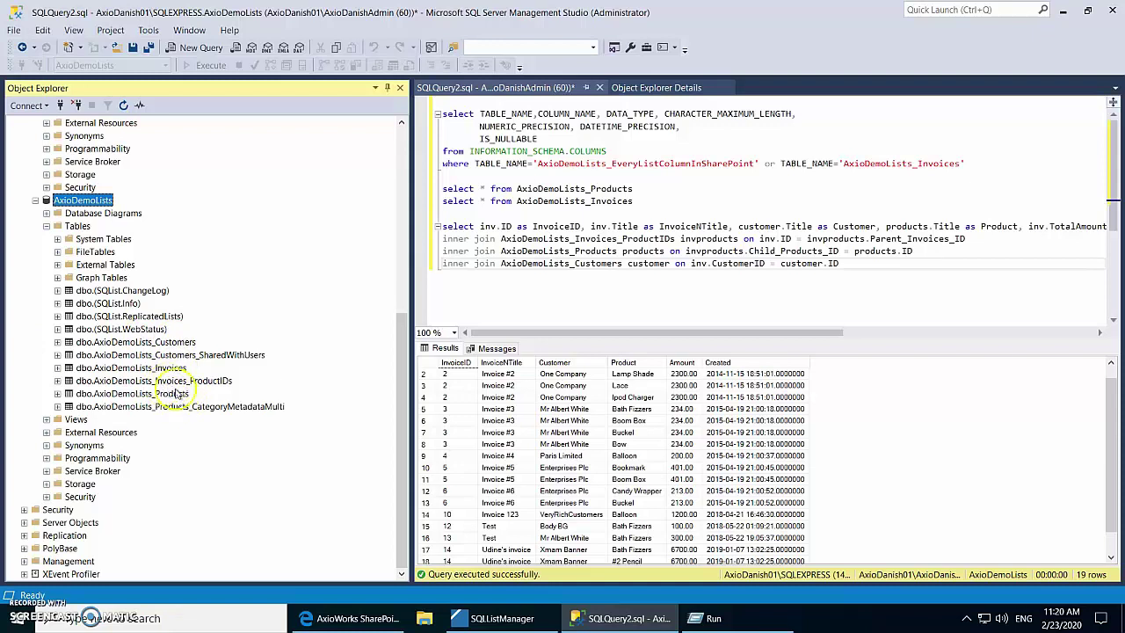
pyautogui.hotkey('alt', 'Tab')
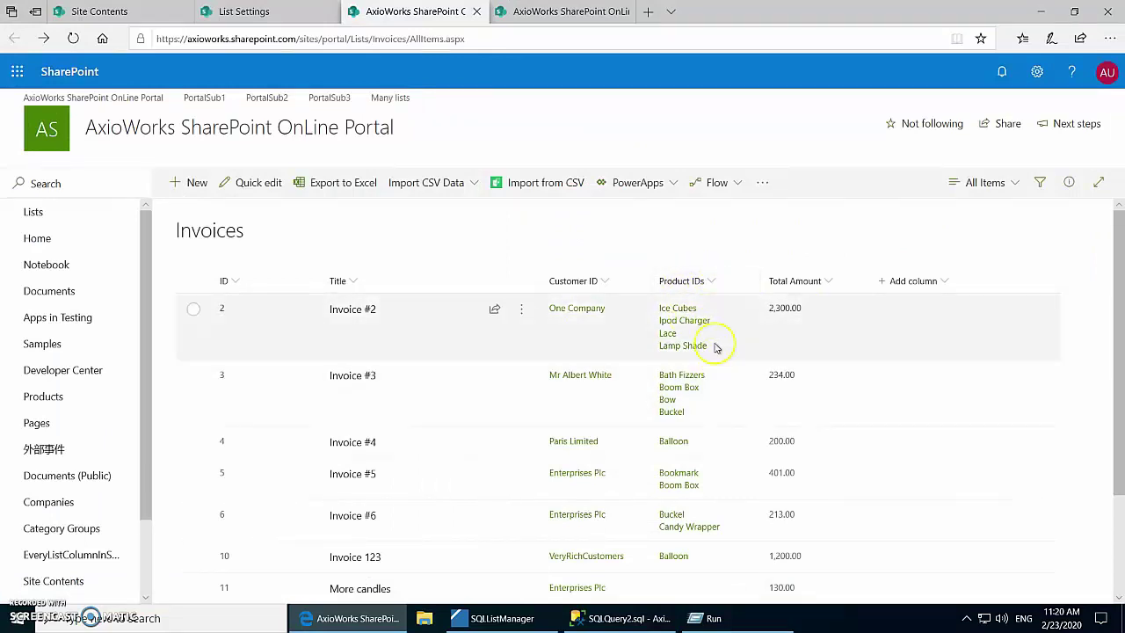
pyautogui.hotkey('alt', 'Tab')
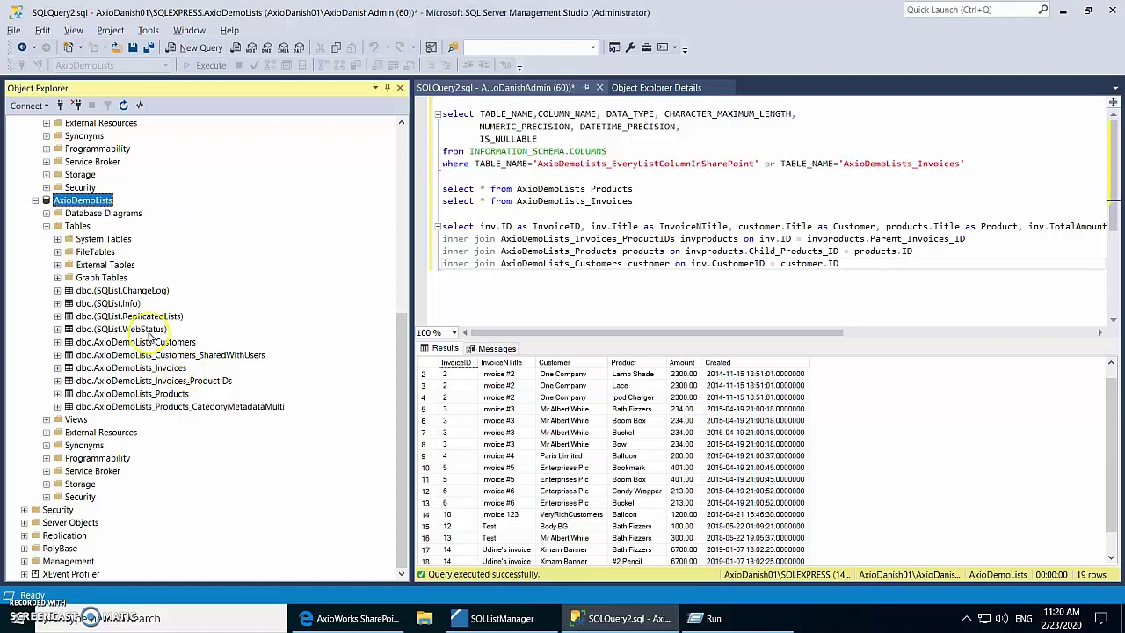
# Change the column query's table filters to AxioDemoLists_Invoices and AxioDemoLists_Products and run that query
pyautogui.moveTo(754, 163); pyautogui.dragTo(611, 164)
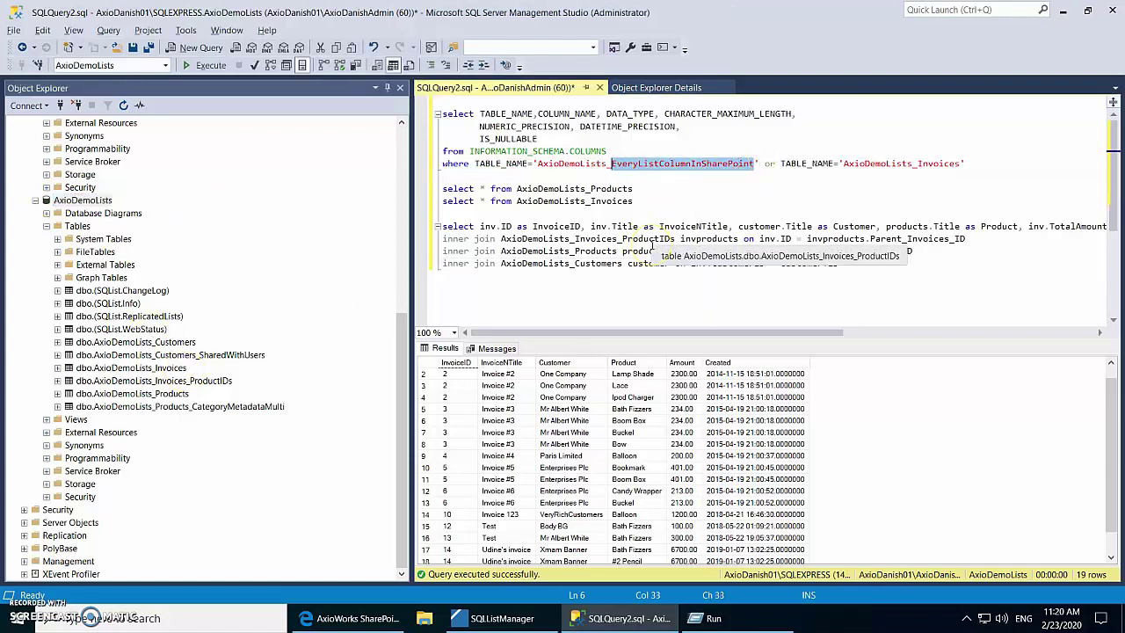
pyautogui.write('Invoices')
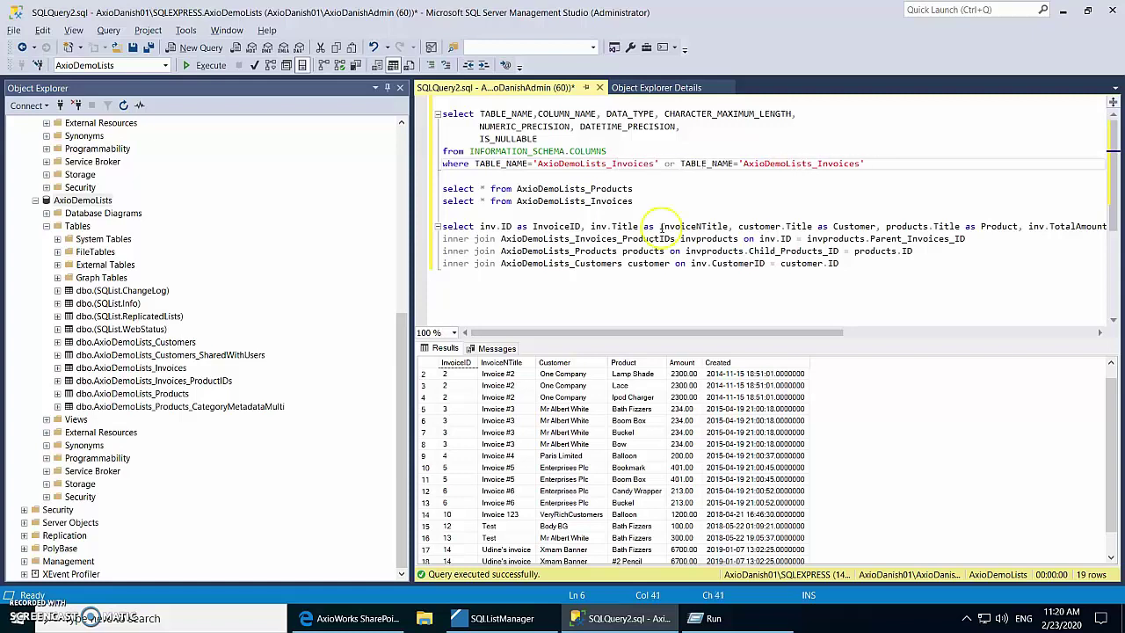
pyautogui.moveTo(859, 163); pyautogui.dragTo(848, 164)
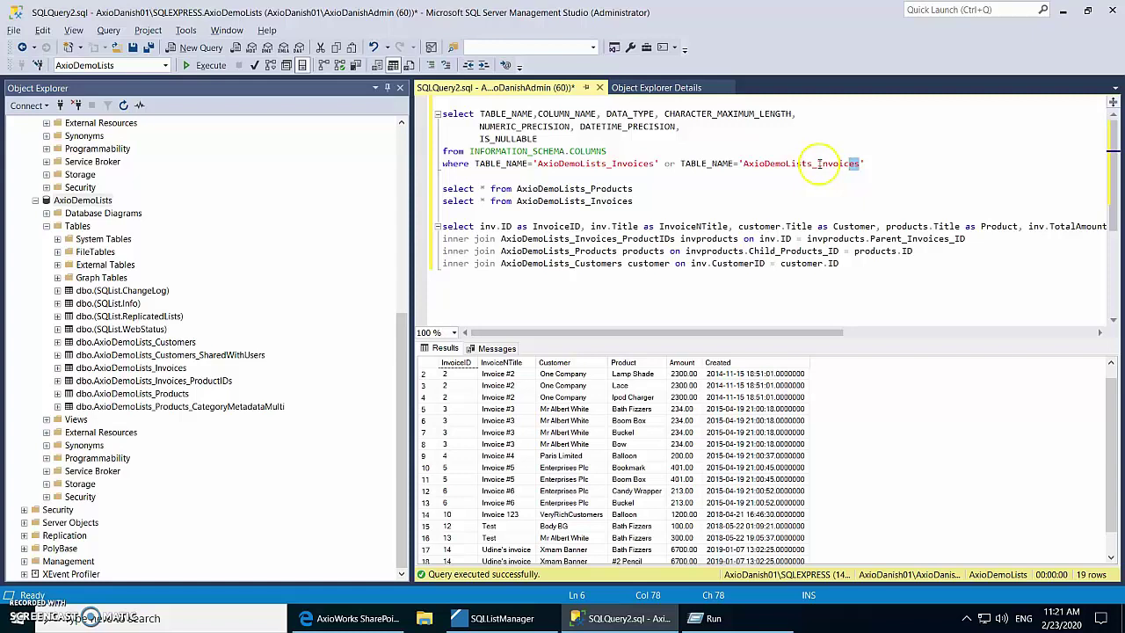
pyautogui.write('Produ')
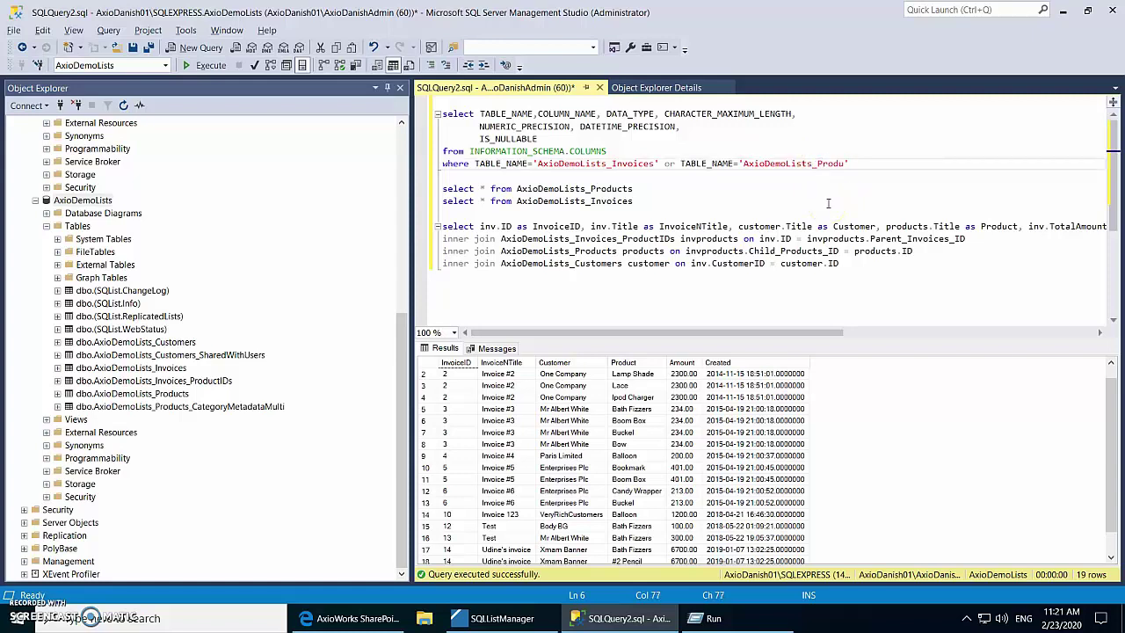
pyautogui.moveTo(906, 164); pyautogui.dragTo(374, 115)
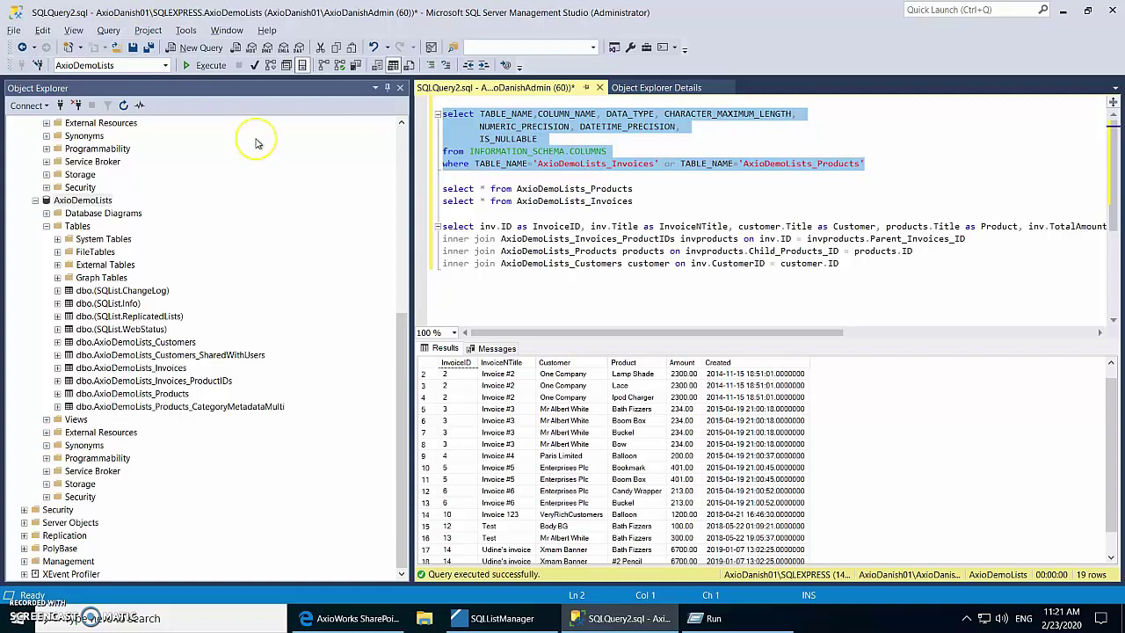
pyautogui.press('F5')
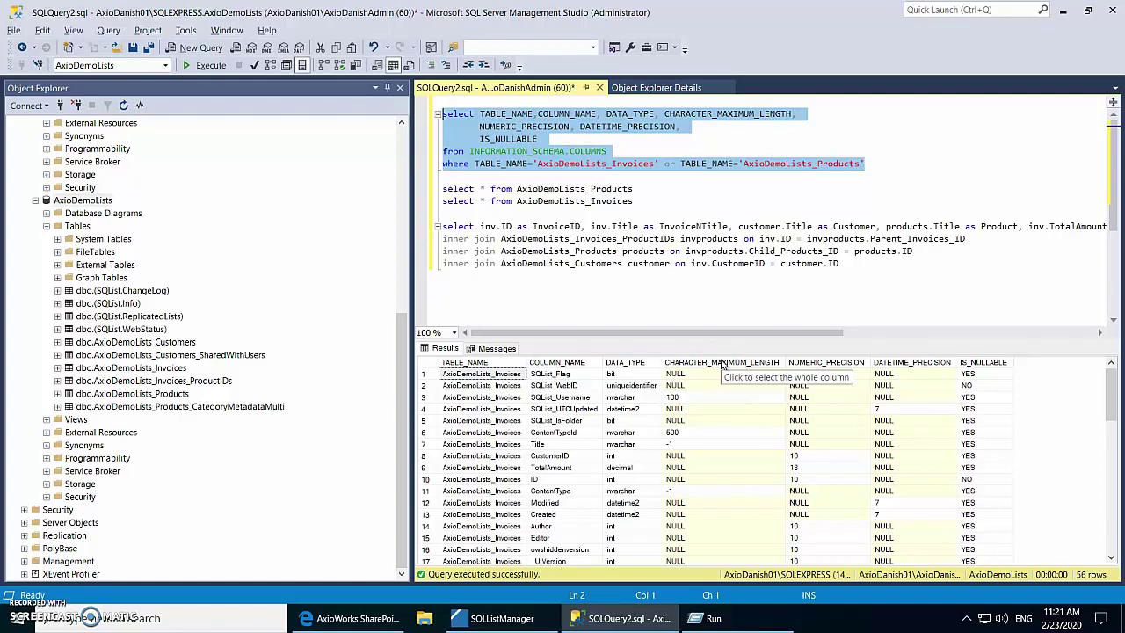
# Place the query window side by side with the SharePoint Invoices list and narrow the Object Explorer
pyautogui.press('super+Right')
pyautogui.press('Return')
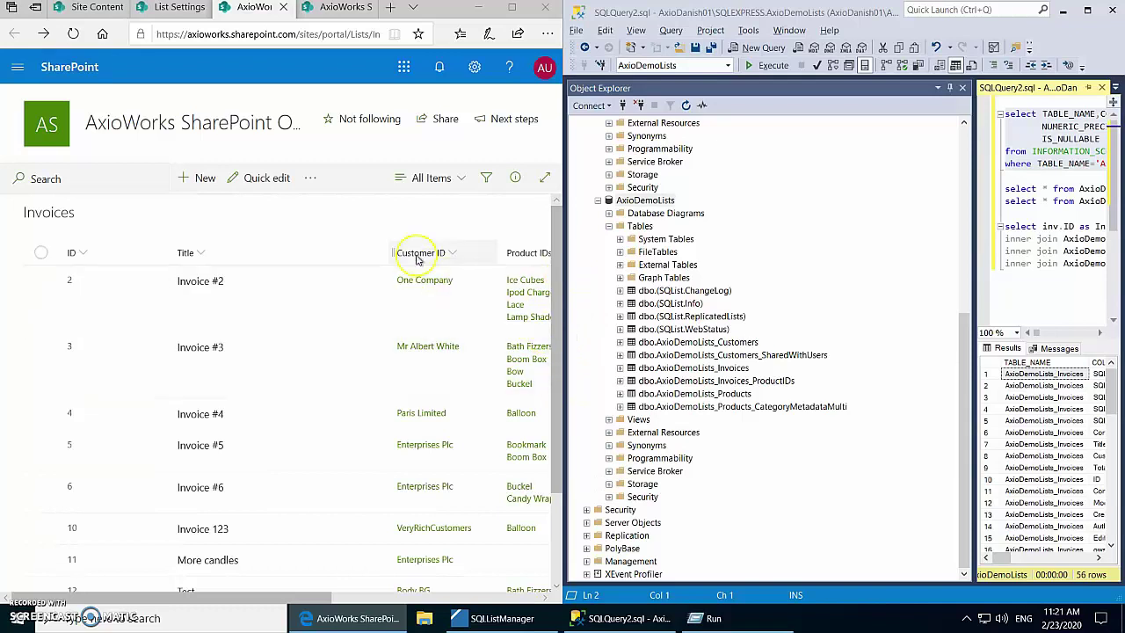
pyautogui.click(971, 185)
pyautogui.moveTo(972, 183); pyautogui.dragTo(655, 171)
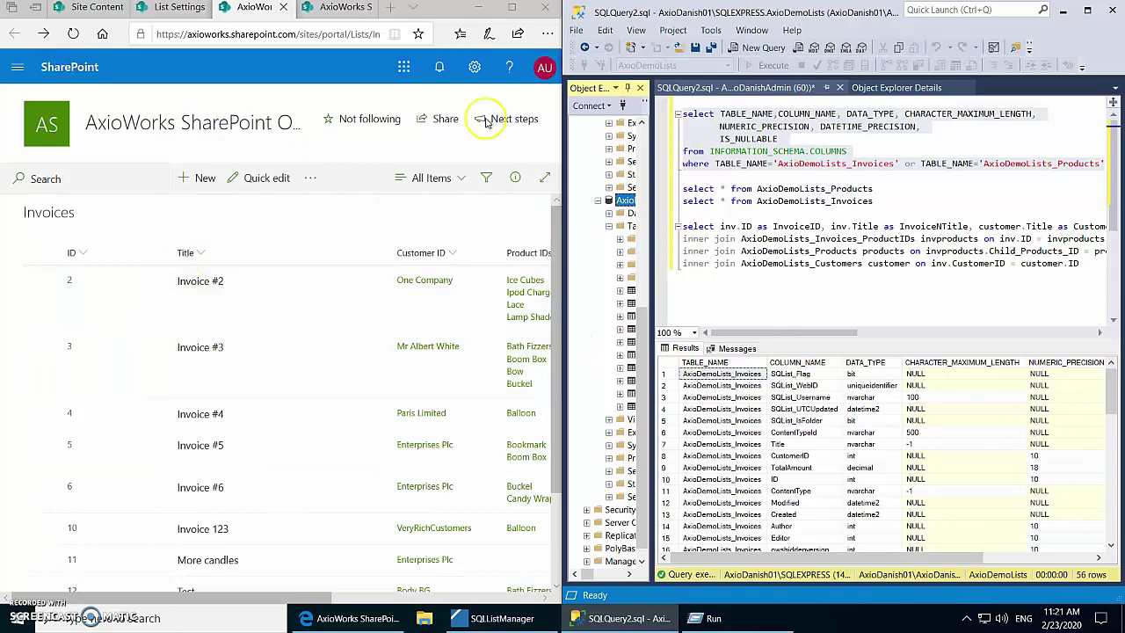
# Open the SharePoint Invoices list settings and view the list's column definitions
pyautogui.click(475, 71)
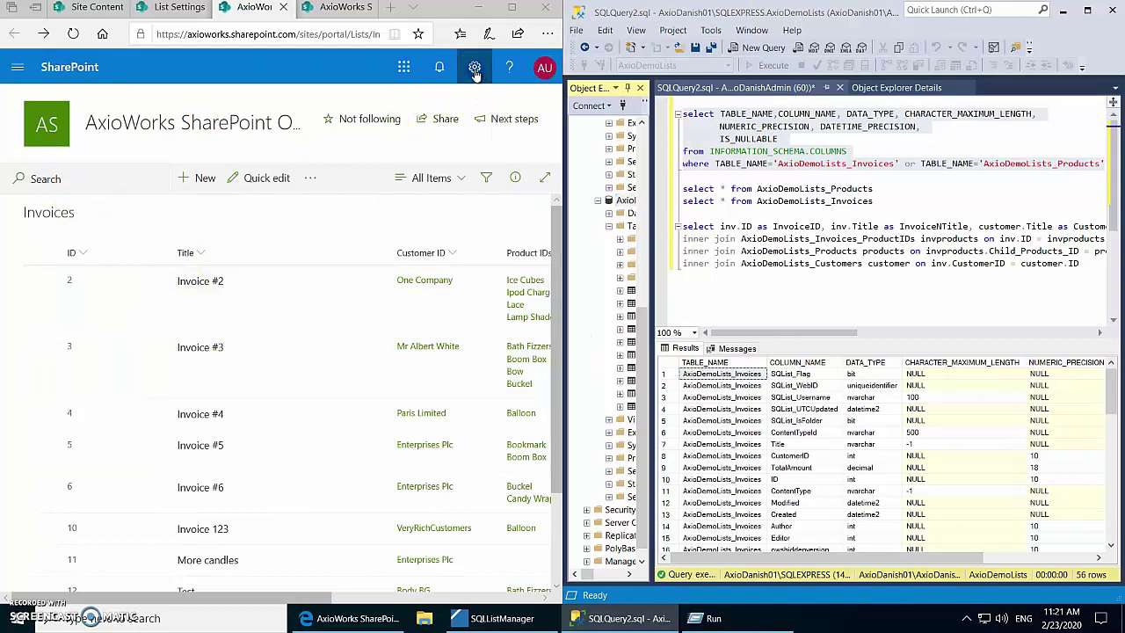
pyautogui.click(368, 212)
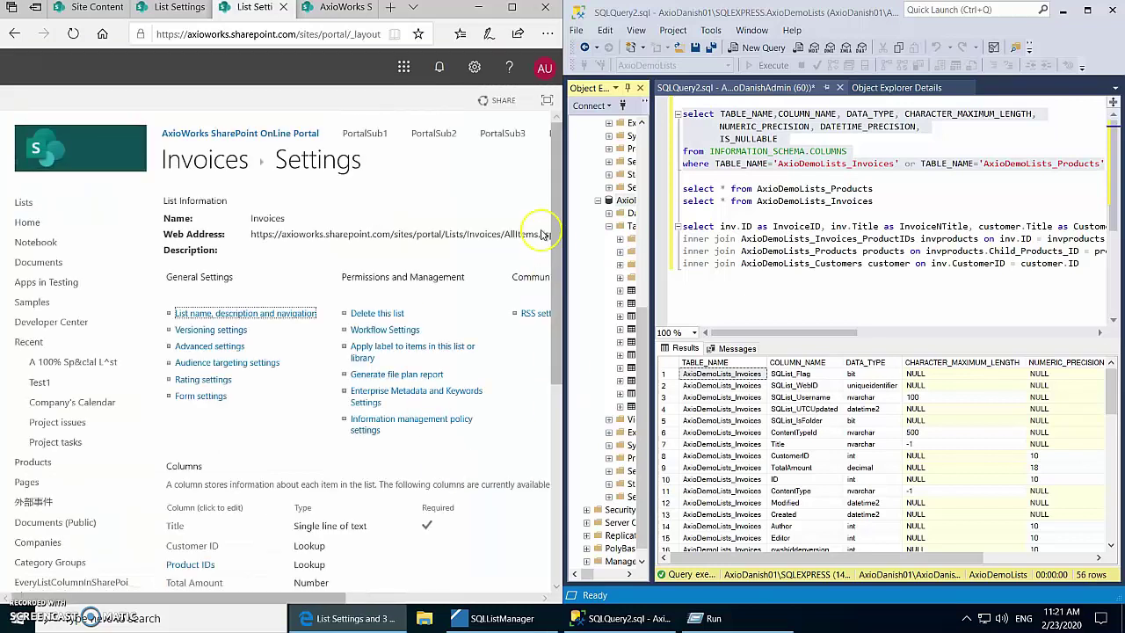
pyautogui.moveTo(553, 230); pyautogui.dragTo(552, 344)
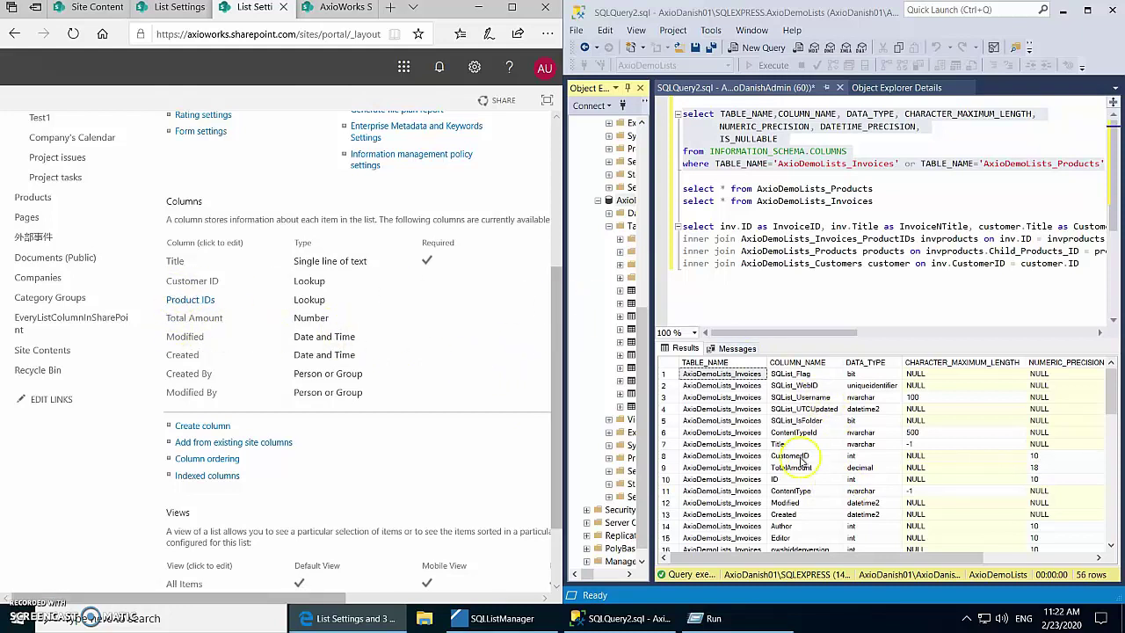
# Examine the column names and data types of the Invoices and Products tables in the query results
pyautogui.scroll(-1, 795, 486)
pyautogui.scroll(-3, 795, 486)
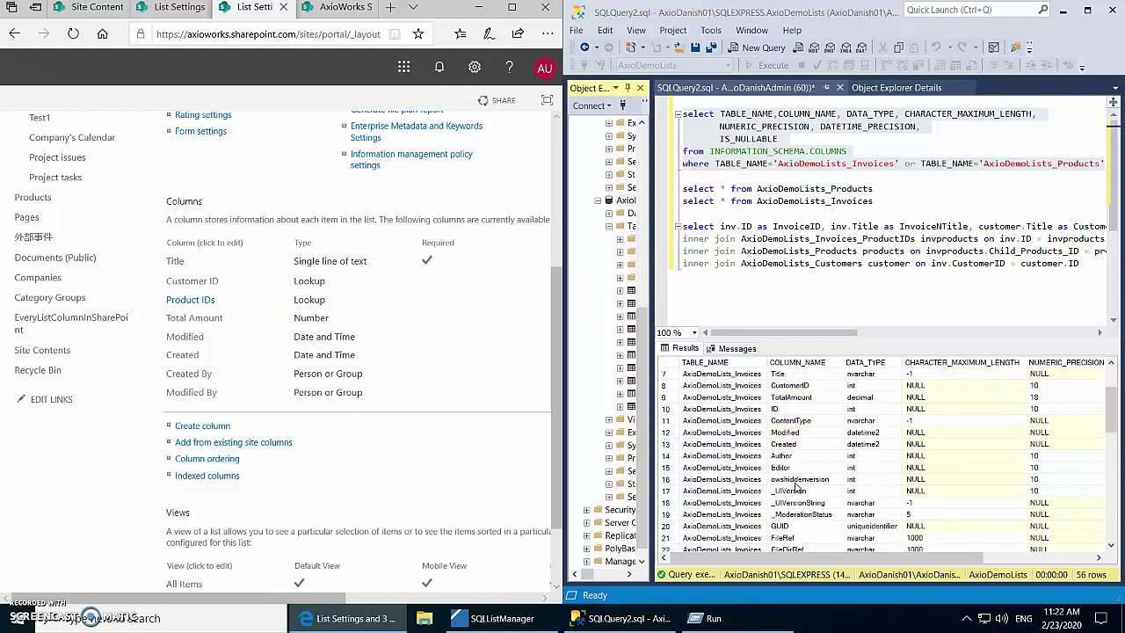
pyautogui.scroll(-9, 795, 486)
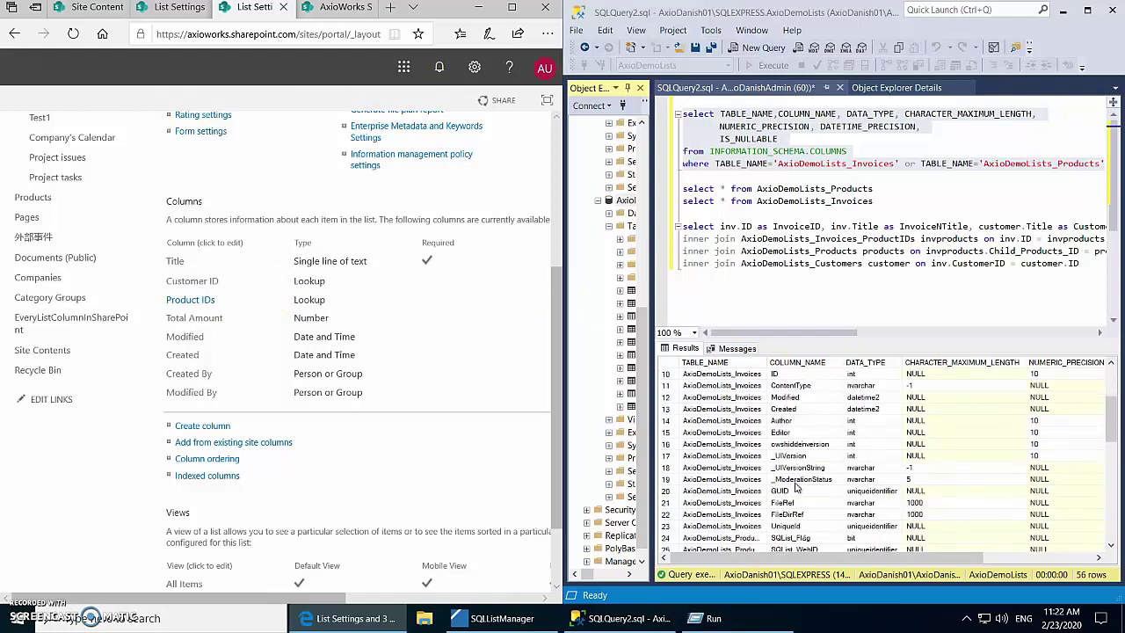
pyautogui.scroll(-1, 796, 486)
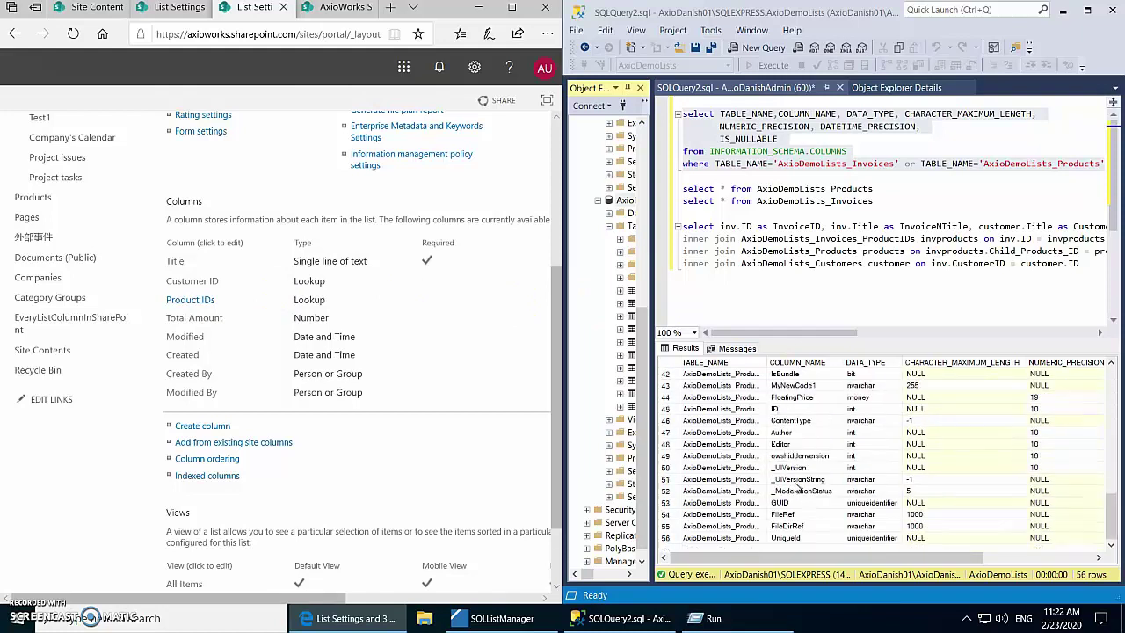
pyautogui.scroll(3, 795, 486)
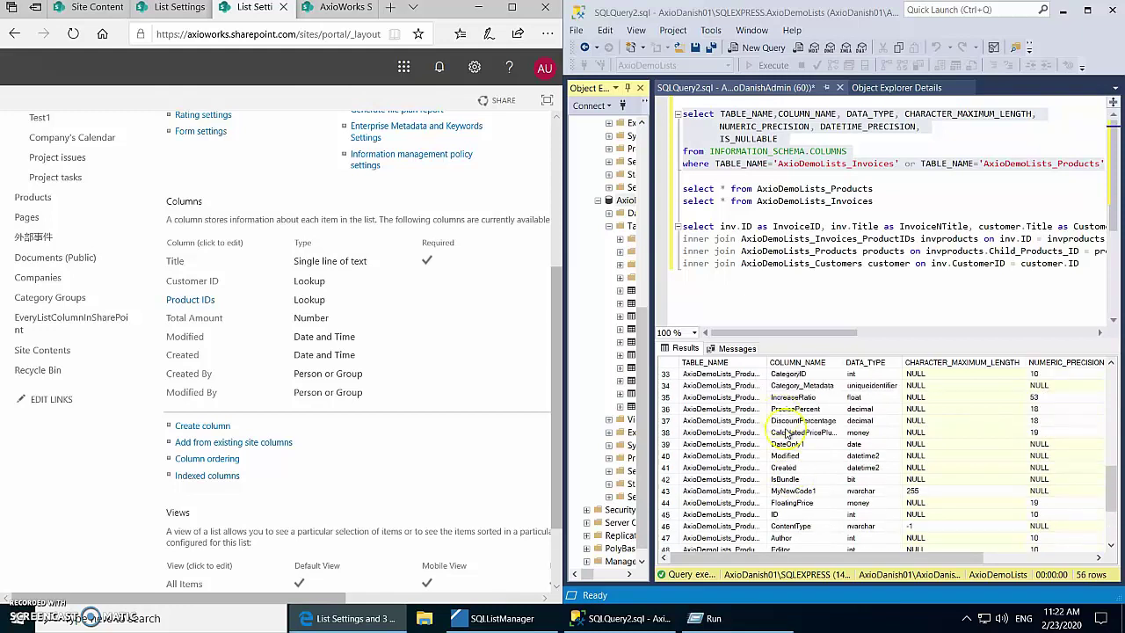
pyautogui.scroll(2, 795, 457)
pyautogui.scroll(9, 795, 457)
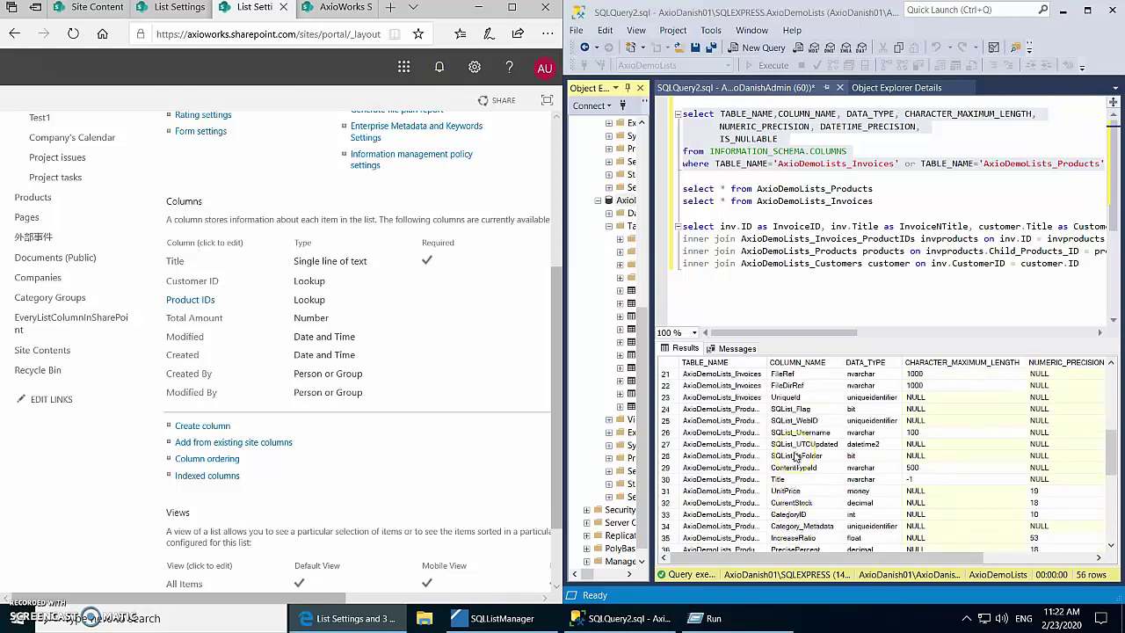
pyautogui.click(835, 332)
pyautogui.moveTo(1113, 391); pyautogui.dragTo(1120, 534)
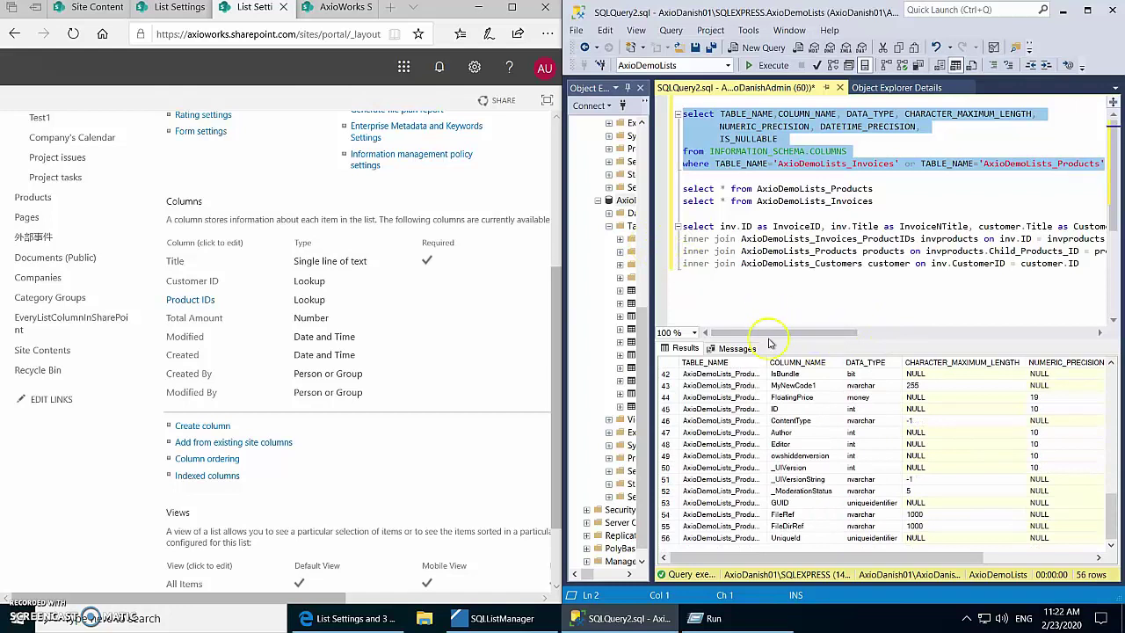
# Append a further or TABLE_NAME='AxioDemoLists_Products' condition to the end of the column query's where clause
pyautogui.moveTo(766, 332); pyautogui.dragTo(797, 332)
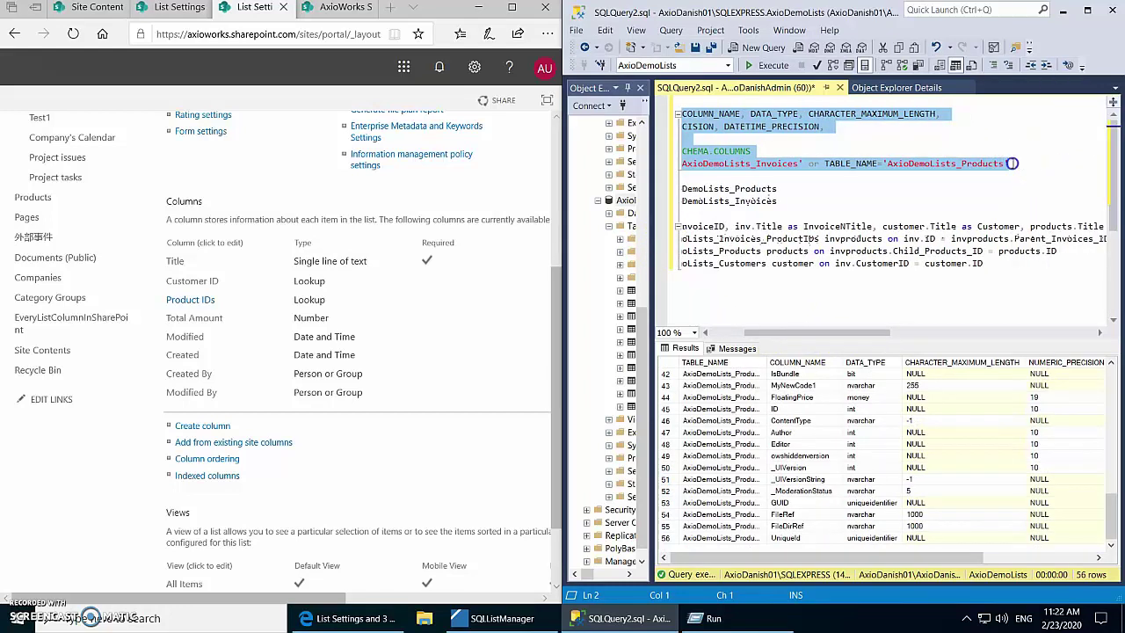
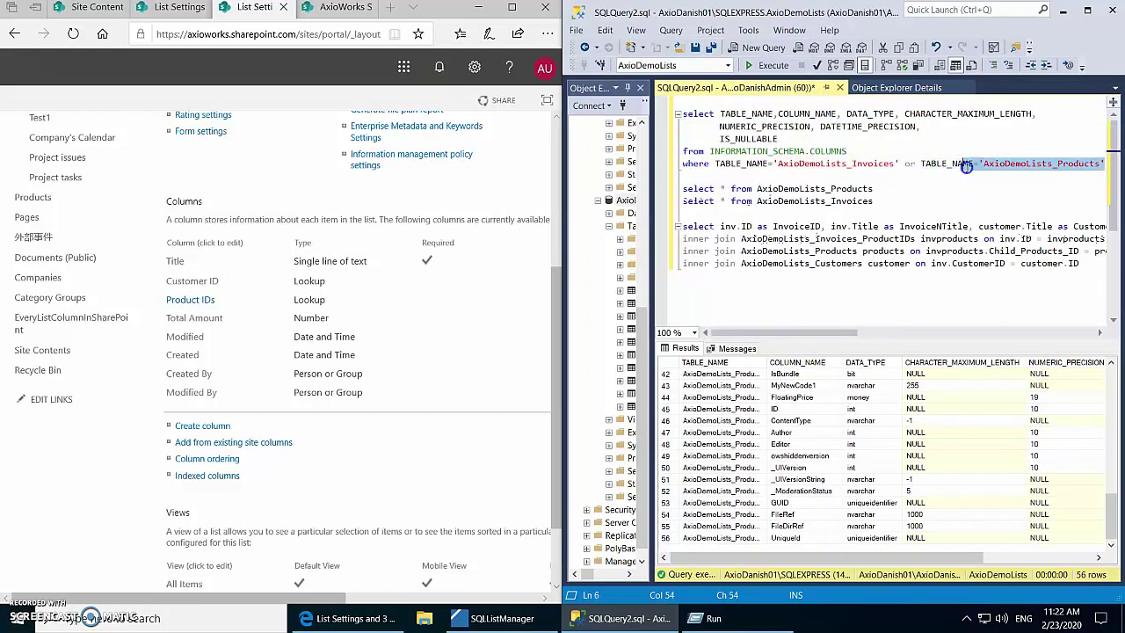
pyautogui.moveTo(866, 334); pyautogui.dragTo(932, 333)
pyautogui.click(914, 163)
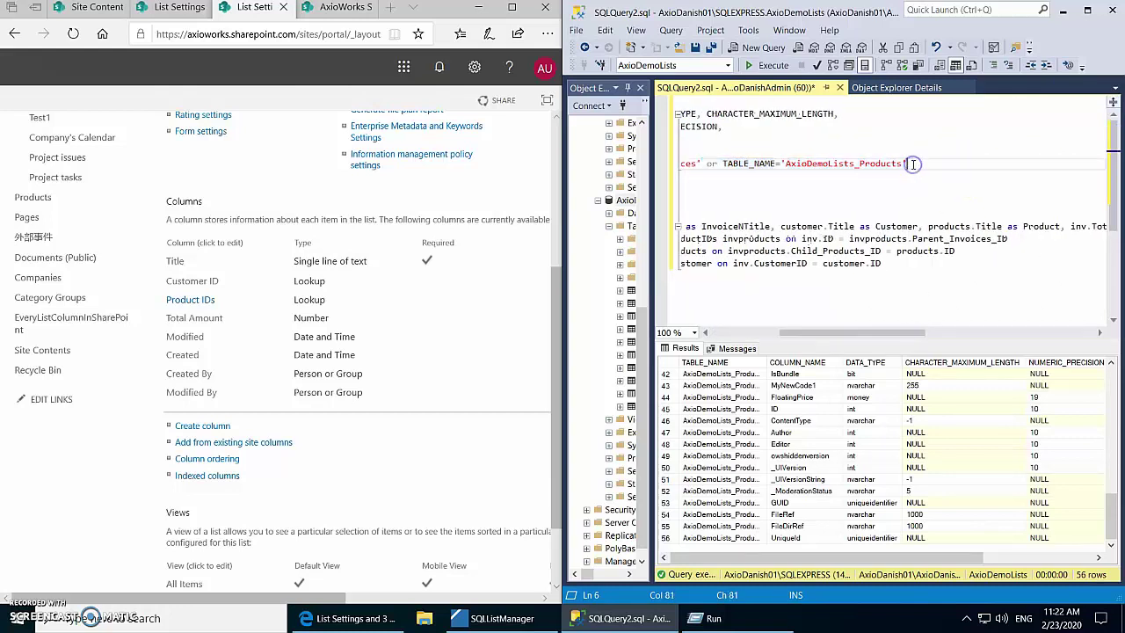
pyautogui.write("or TABLE_NAME='AxioDemoLists_Products'")
# Put the table name AxioDemoLists_Invoices_ProductIDs, copied from the Object Explorer, into the column query's filter and run the query
pyautogui.moveTo(651, 262); pyautogui.dragTo(804, 263)
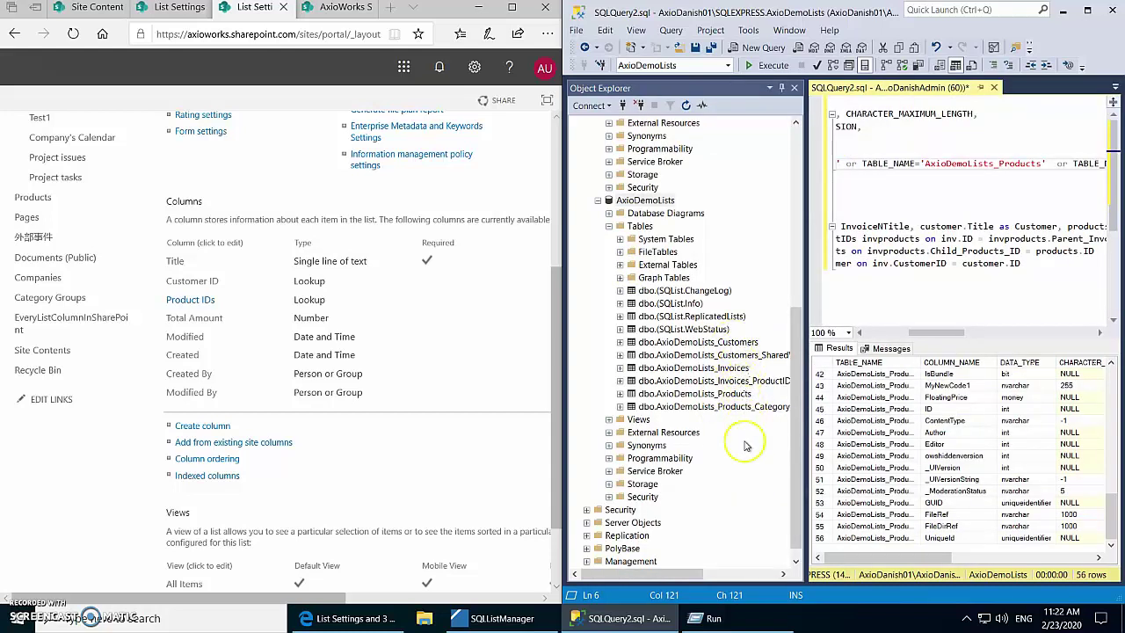
pyautogui.click(747, 380)
pyautogui.click(749, 380)
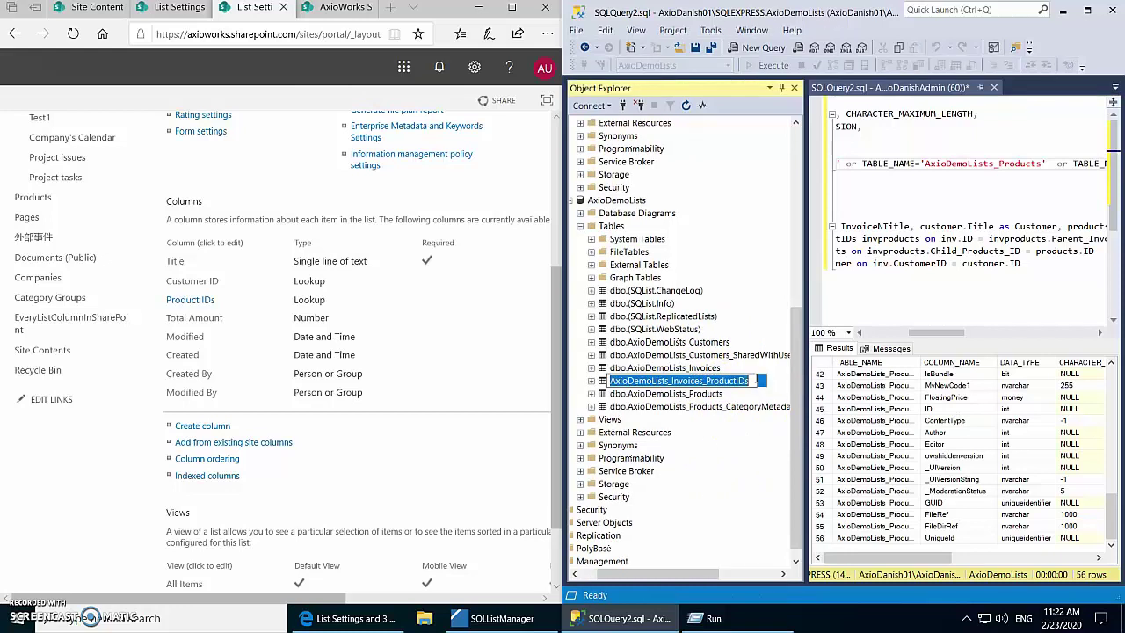
pyautogui.moveTo(914, 559); pyautogui.dragTo(948, 559)
pyautogui.moveTo(806, 264); pyautogui.dragTo(670, 263)
pyautogui.moveTo(901, 340); pyautogui.dragTo(935, 334)
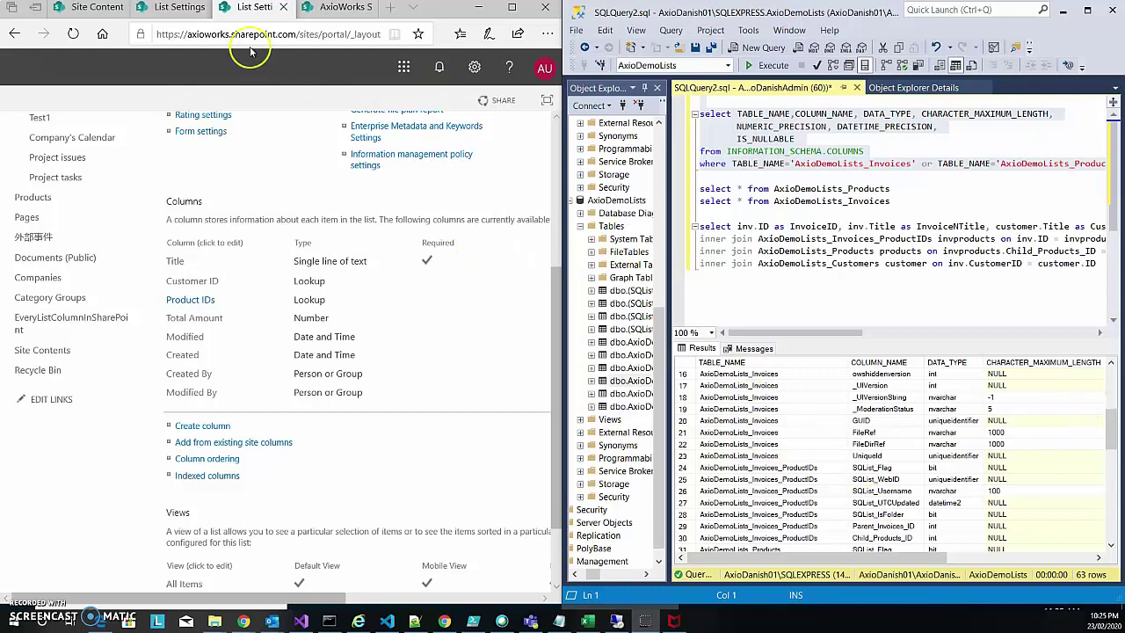
# Compare the columns in the SharePoint Products list settings with the AxioDemoLists_Products rows in an enlarged results grid
pyautogui.click(172, 9)
pyautogui.moveTo(554, 336); pyautogui.dragTo(562, 148)
pyautogui.moveTo(556, 191); pyautogui.dragTo(554, 378)
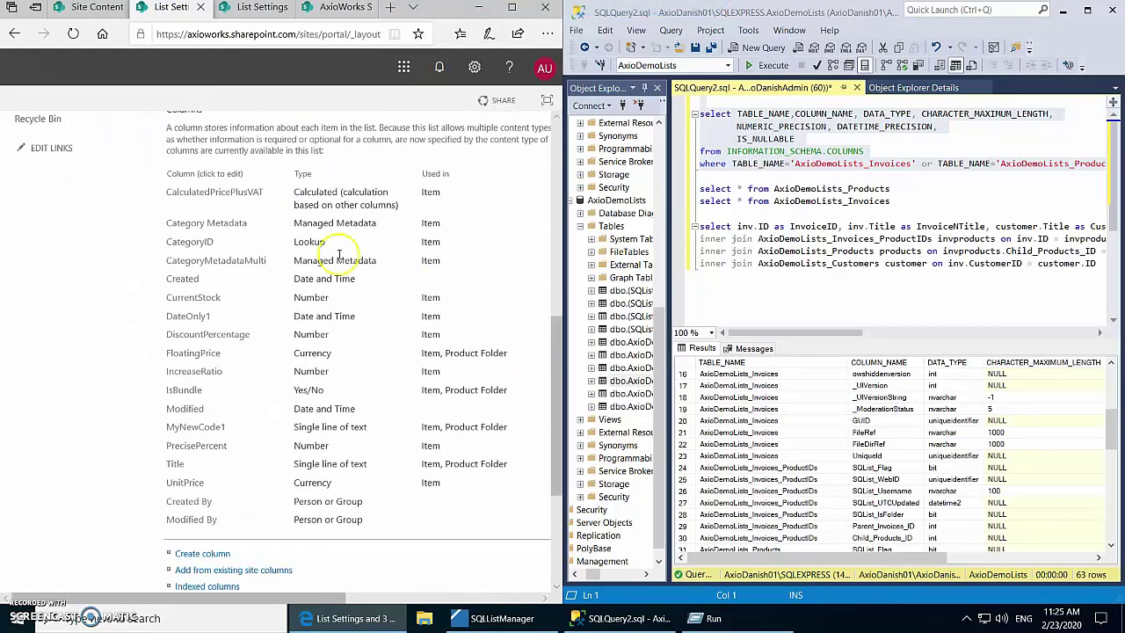
pyautogui.moveTo(1109, 425); pyautogui.dragTo(1112, 466)
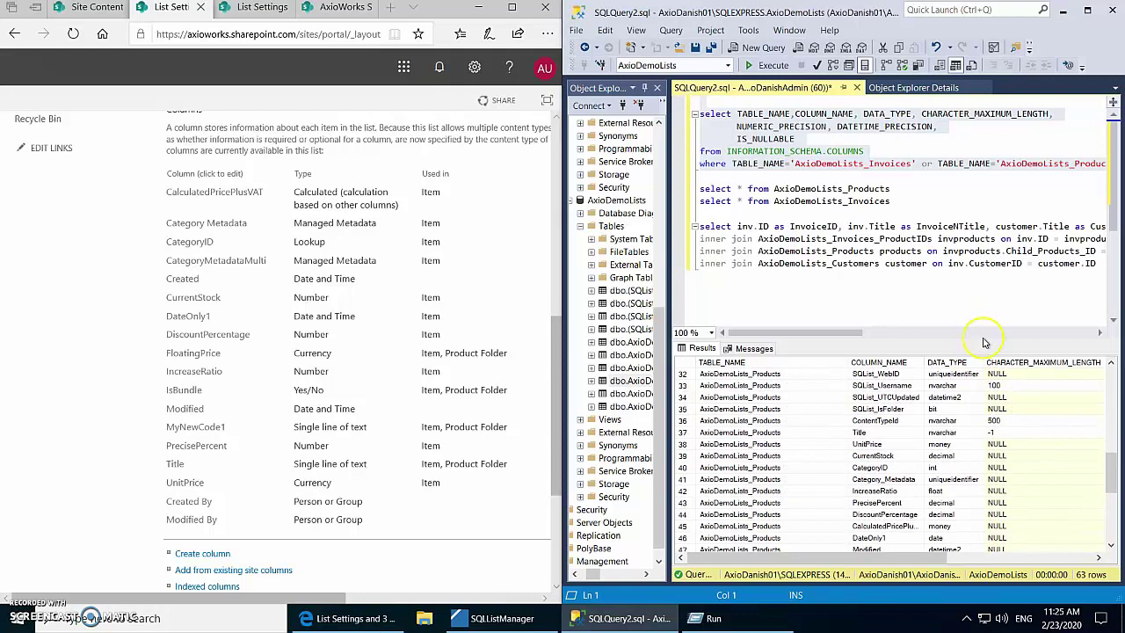
pyautogui.moveTo(983, 340); pyautogui.dragTo(983, 249)
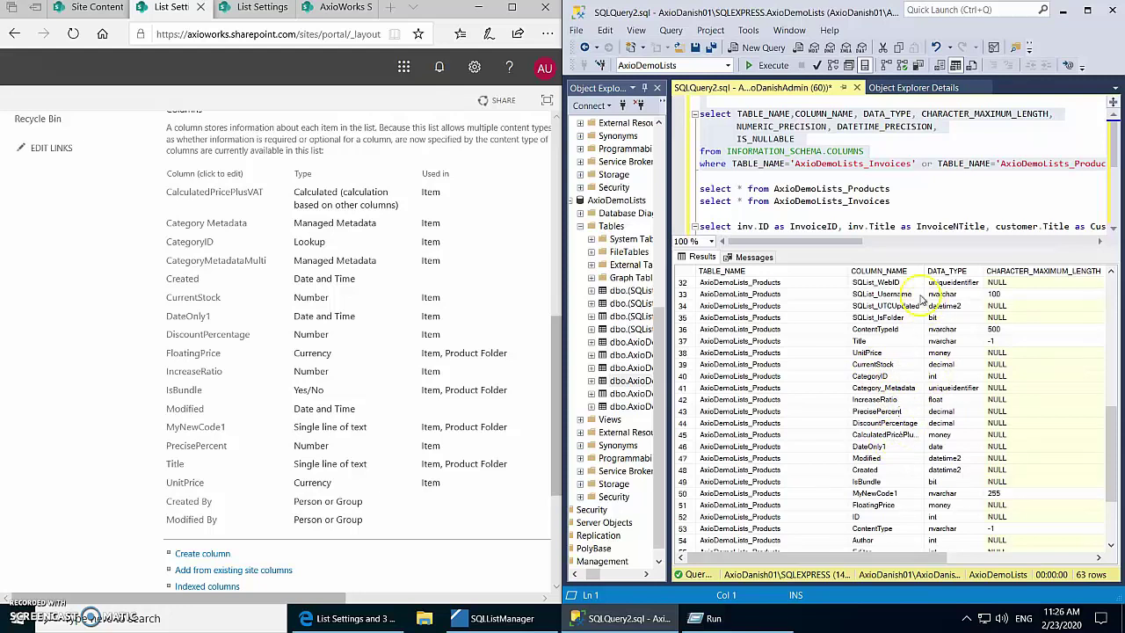
pyautogui.moveTo(923, 269); pyautogui.dragTo(946, 271)
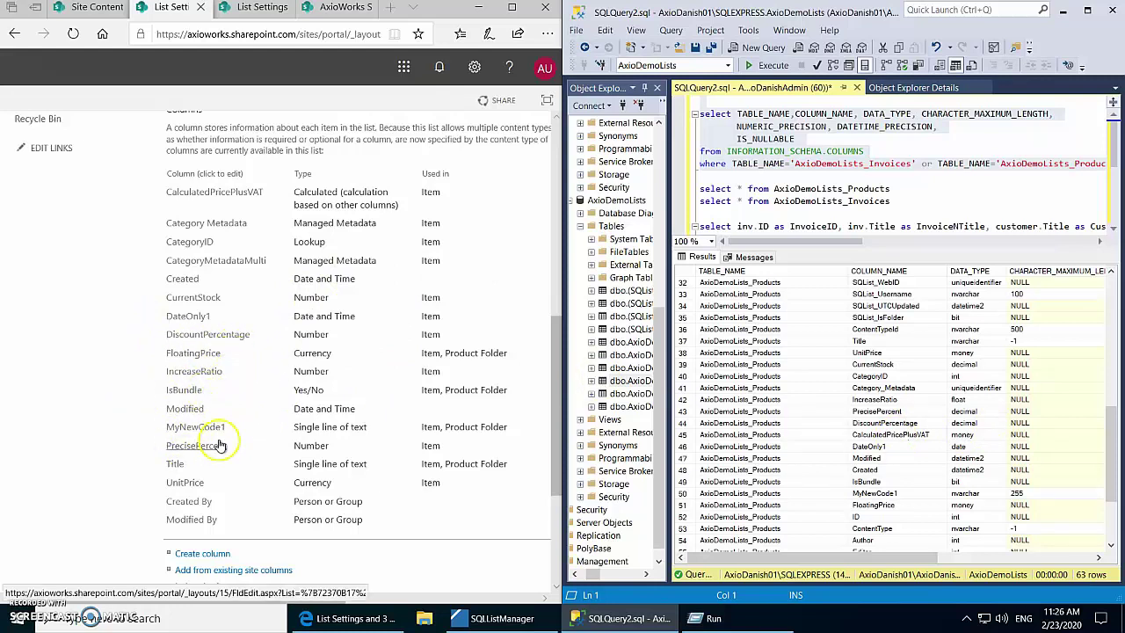
# Inspect the formula and return type of the CalculatedPricePlusVAT column, and return to the Products list settings
pyautogui.scroll(1, 245, 191)
pyautogui.click(233, 266)
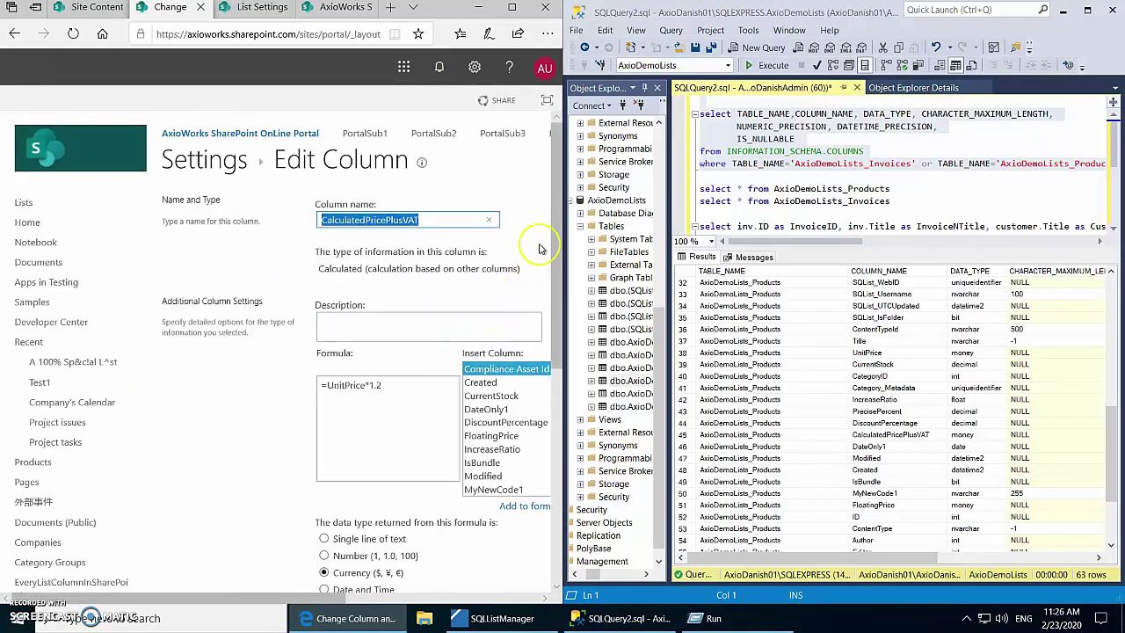
pyautogui.scroll(-3, 552, 225)
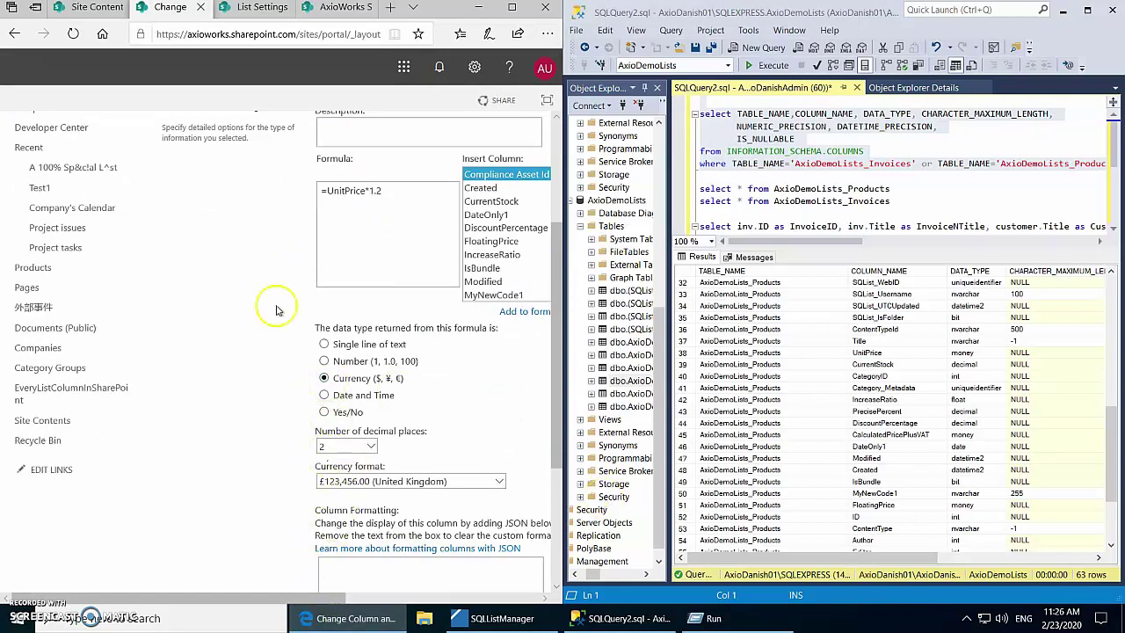
pyautogui.click(14, 34)
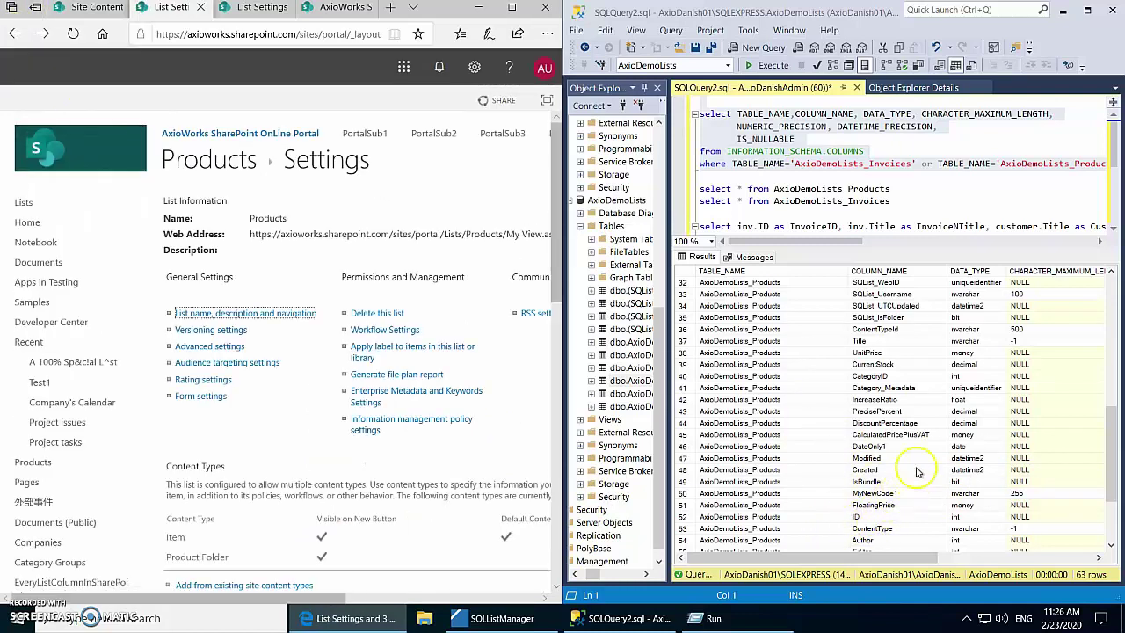
# Review the remaining AxioDemoLists_Products columns and their data types in the query results
pyautogui.scroll(-1, 932, 466)
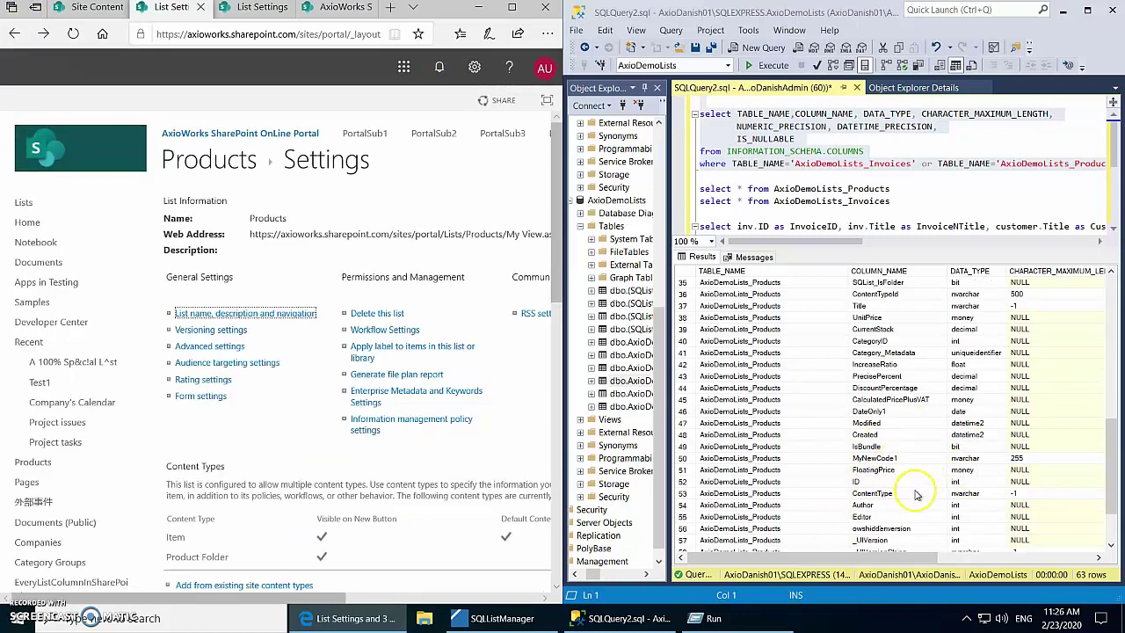
pyautogui.scroll(-1, 919, 494)
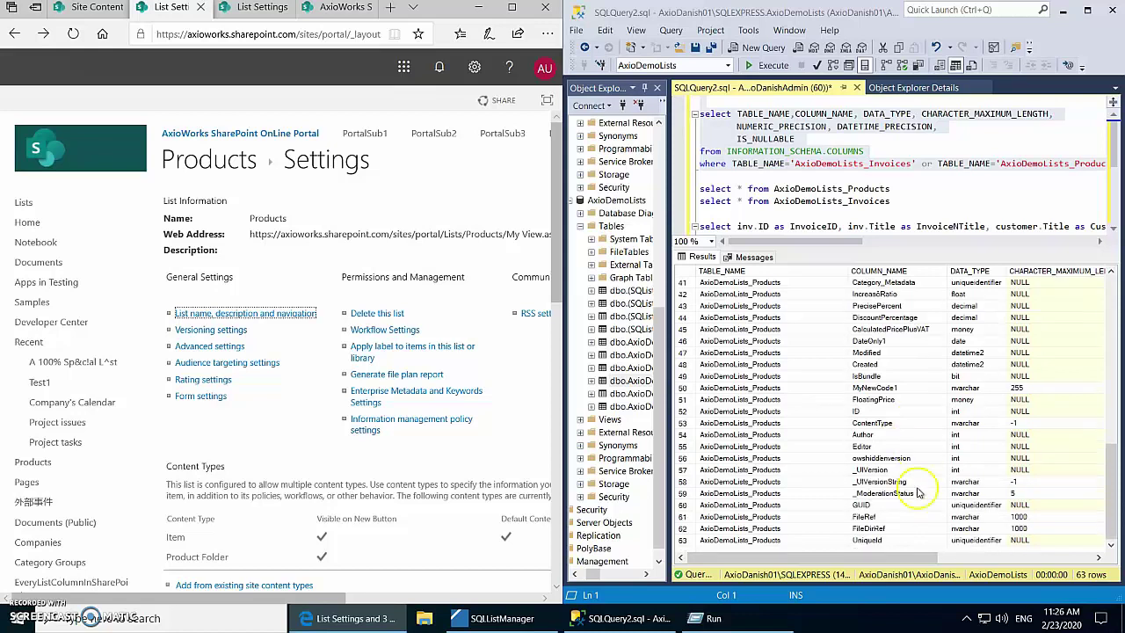
pyautogui.scroll(-1, 1114, 471)
pyautogui.moveTo(1115, 470); pyautogui.dragTo(1118, 447)
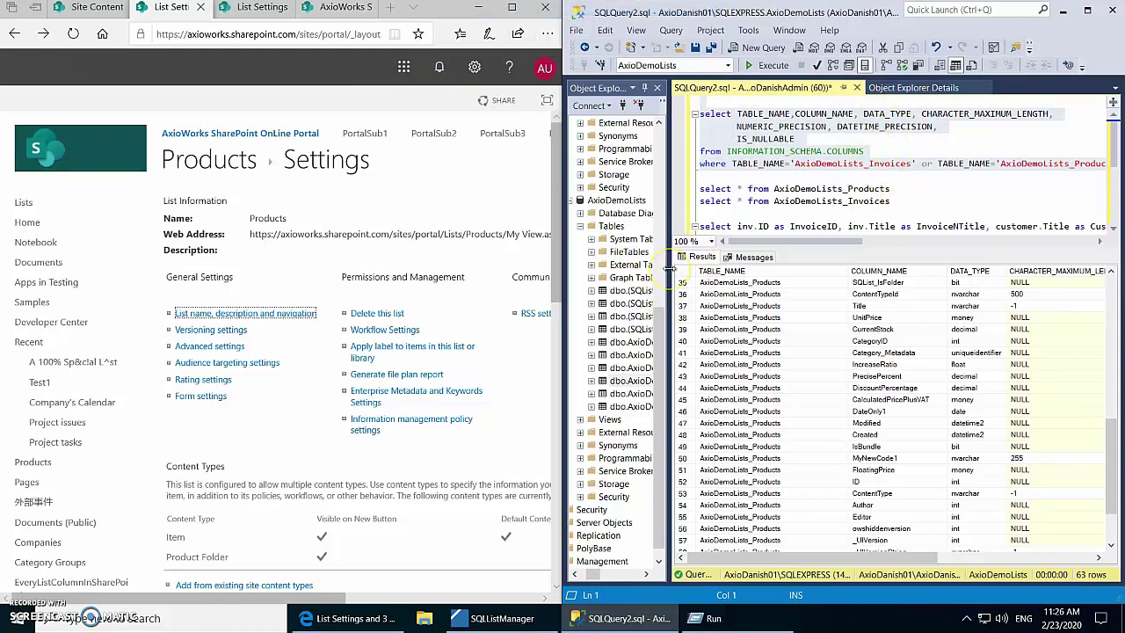
# Run only the query joining invoices, product IDs, products and customers in a maximized window, and enlarge its results grid
pyautogui.moveTo(1106, 165); pyautogui.dragTo(1109, 102)
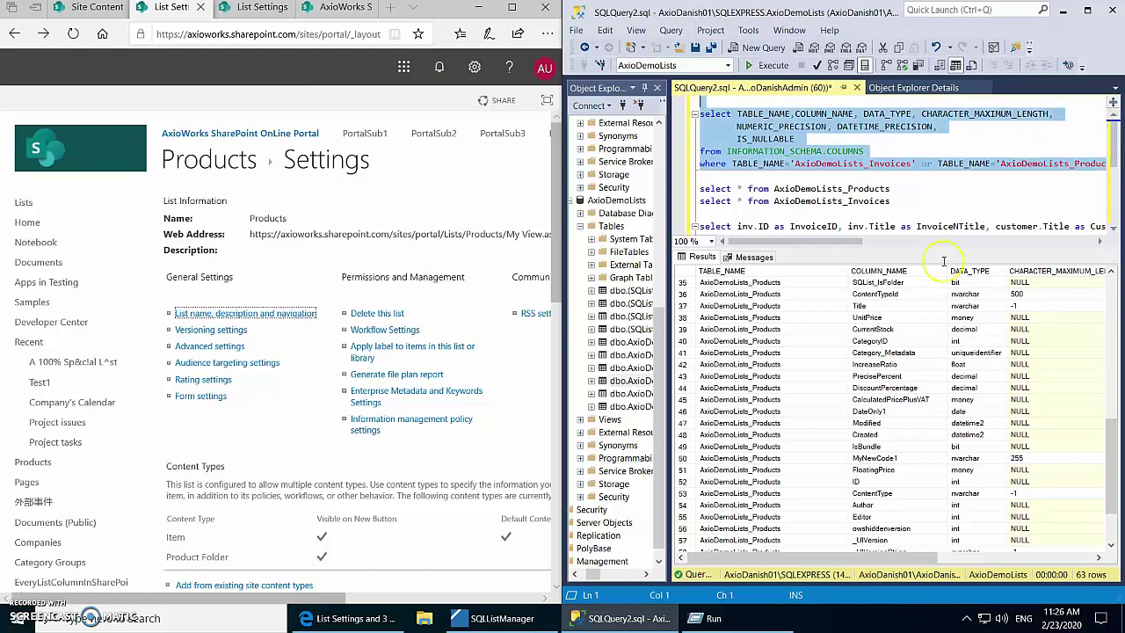
pyautogui.moveTo(857, 251); pyautogui.dragTo(885, 435)
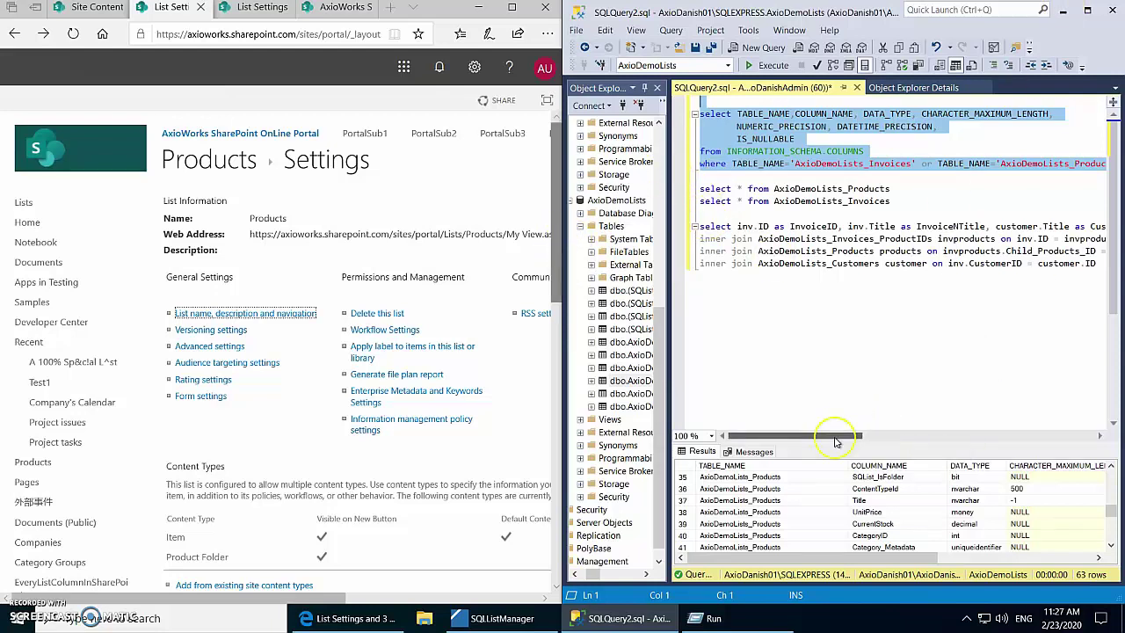
pyautogui.hscroll(2, 836, 431)
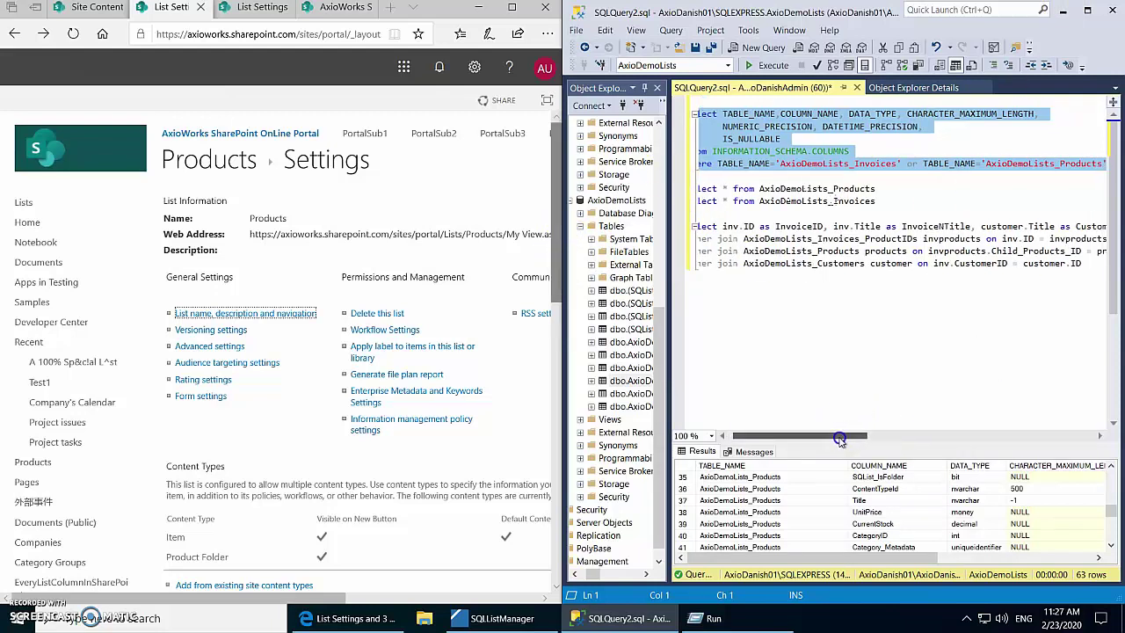
pyautogui.click(1089, 12)
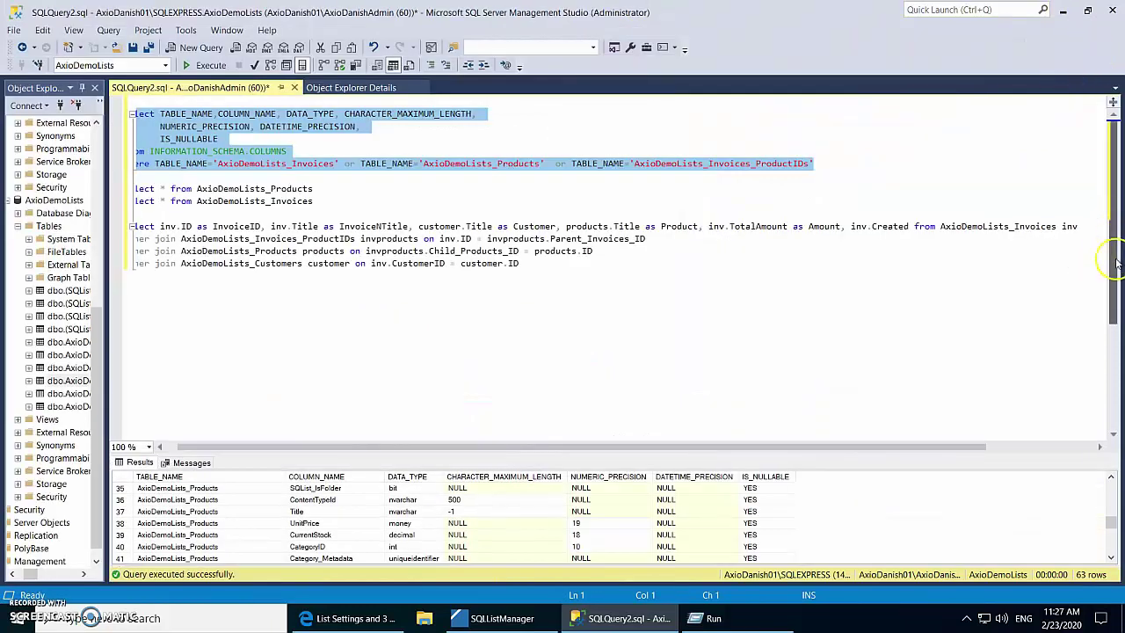
pyautogui.moveTo(366, 451); pyautogui.dragTo(336, 448)
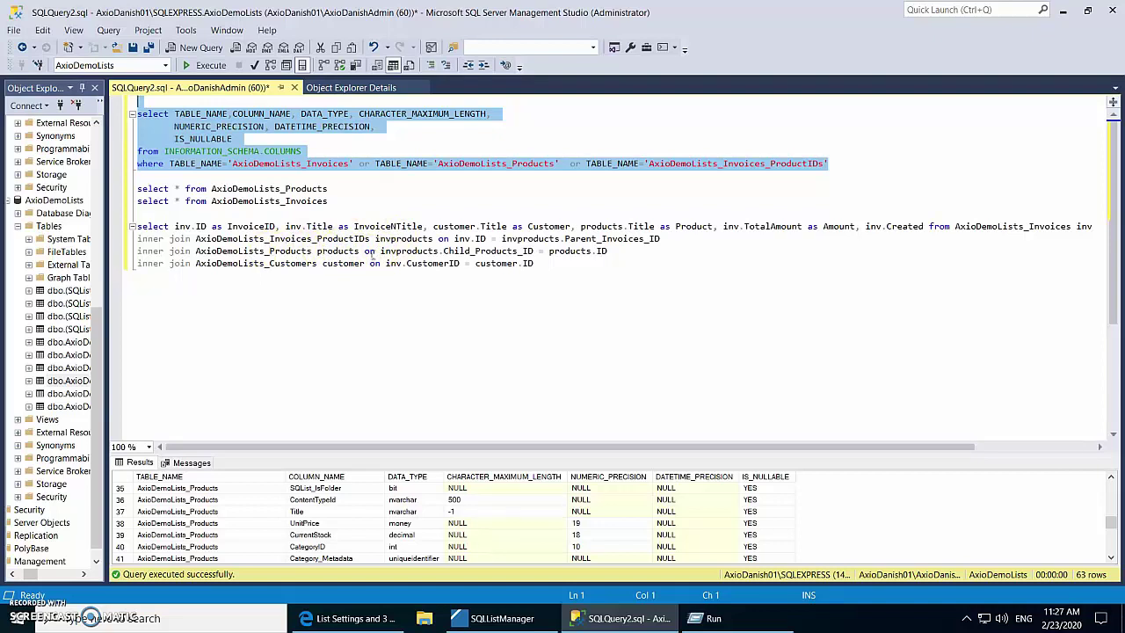
pyautogui.moveTo(534, 263); pyautogui.dragTo(130, 227)
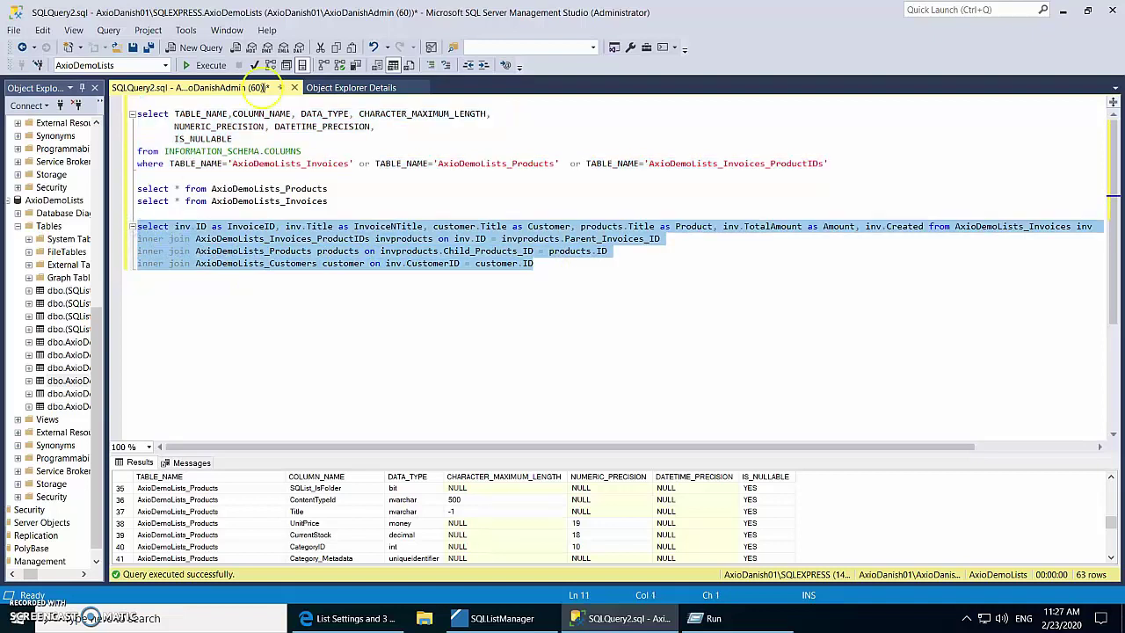
pyautogui.click(192, 67)
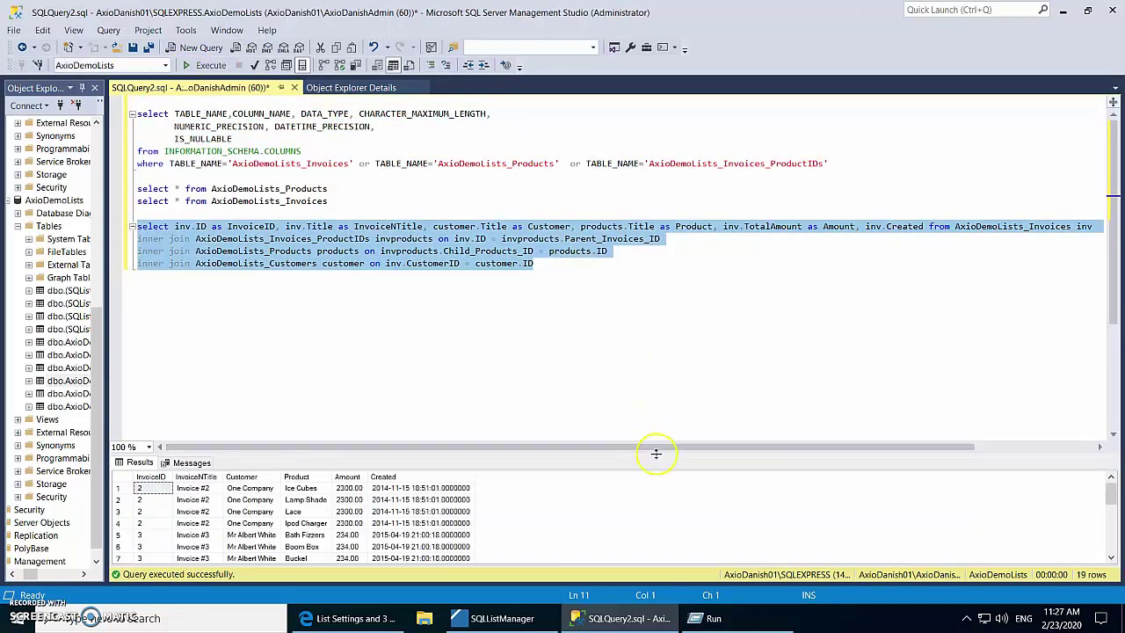
pyautogui.moveTo(640, 346); pyautogui.dragTo(636, 293)
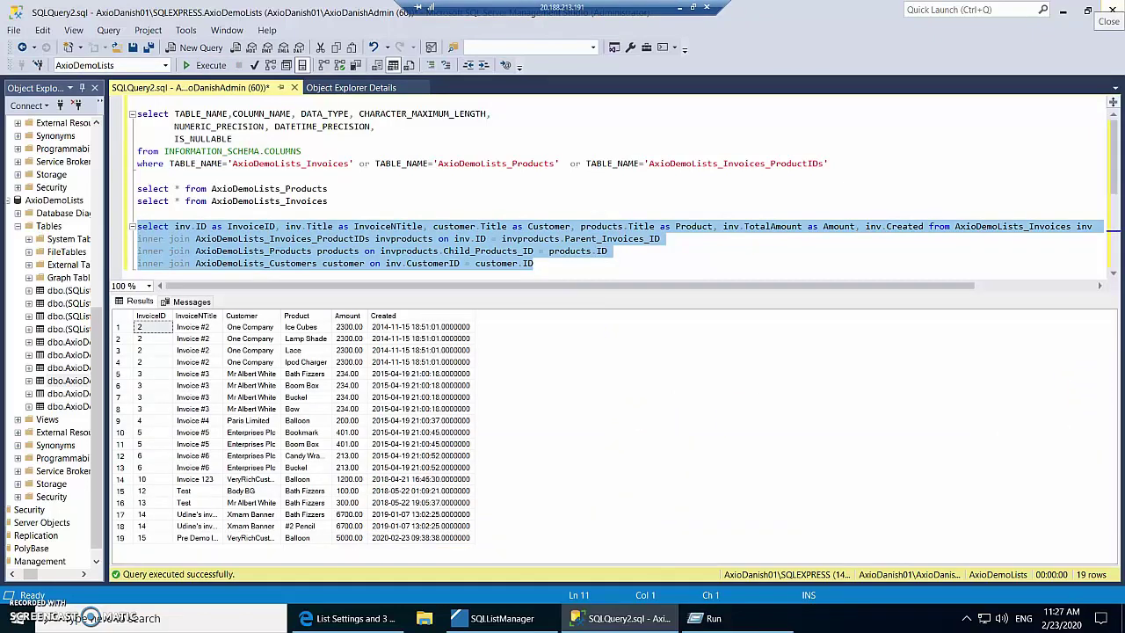
# Place the query results beside the SharePoint Invoices list and compare titles, customers, product IDs and total amounts
pyautogui.press('super+Right')
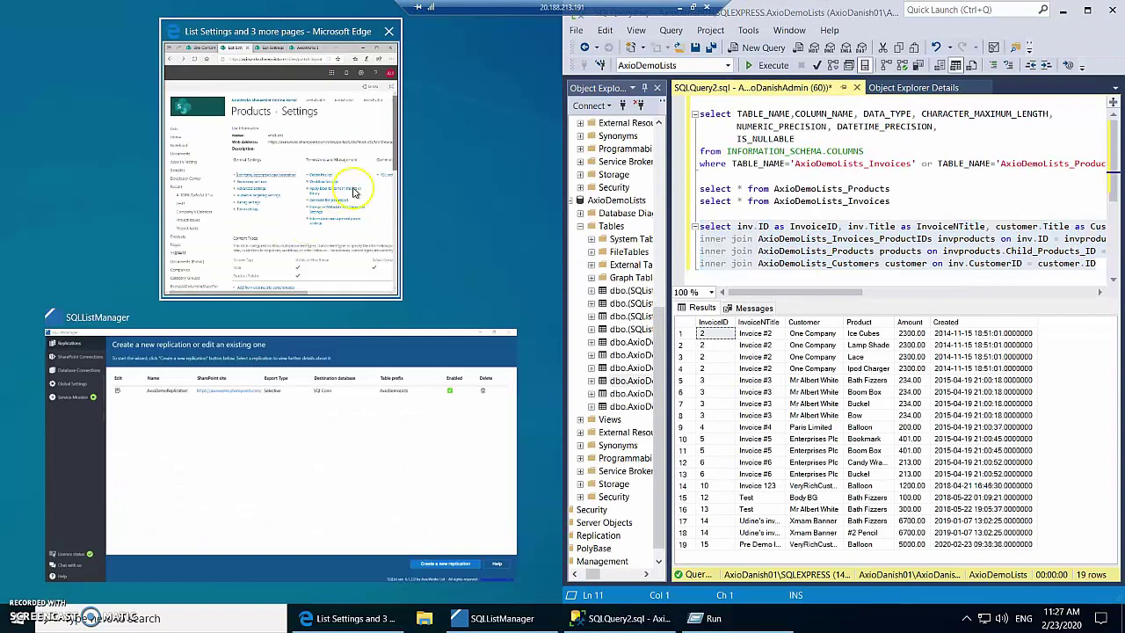
pyautogui.click(355, 192)
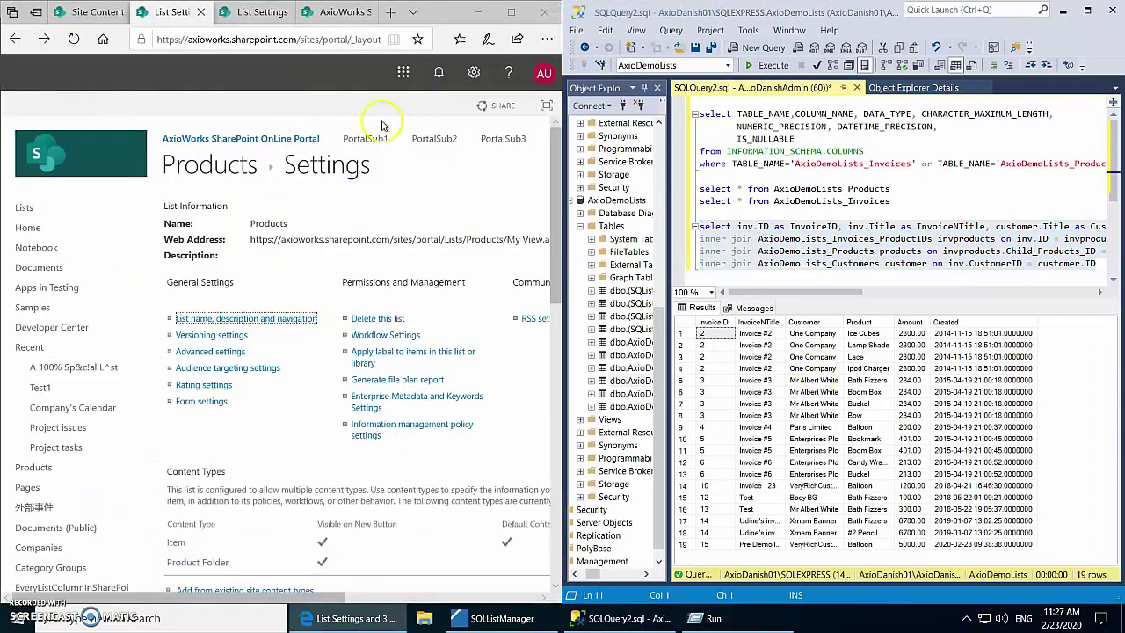
pyautogui.click(255, 13)
pyautogui.scroll(3, 308, 233)
pyautogui.click(226, 165)
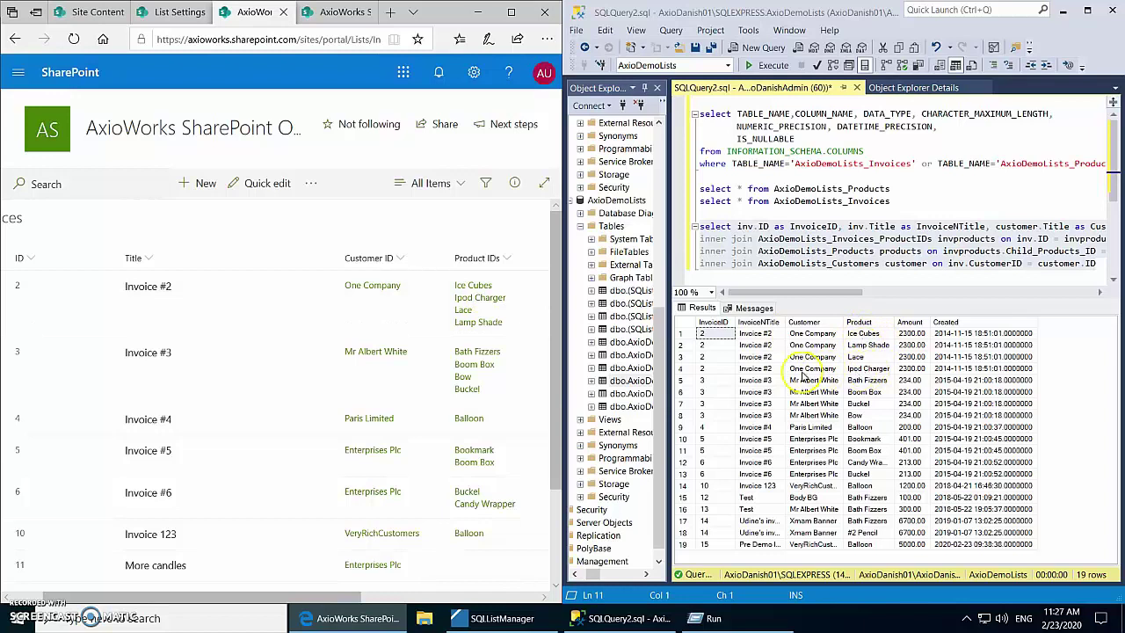
pyautogui.moveTo(351, 598); pyautogui.dragTo(396, 597)
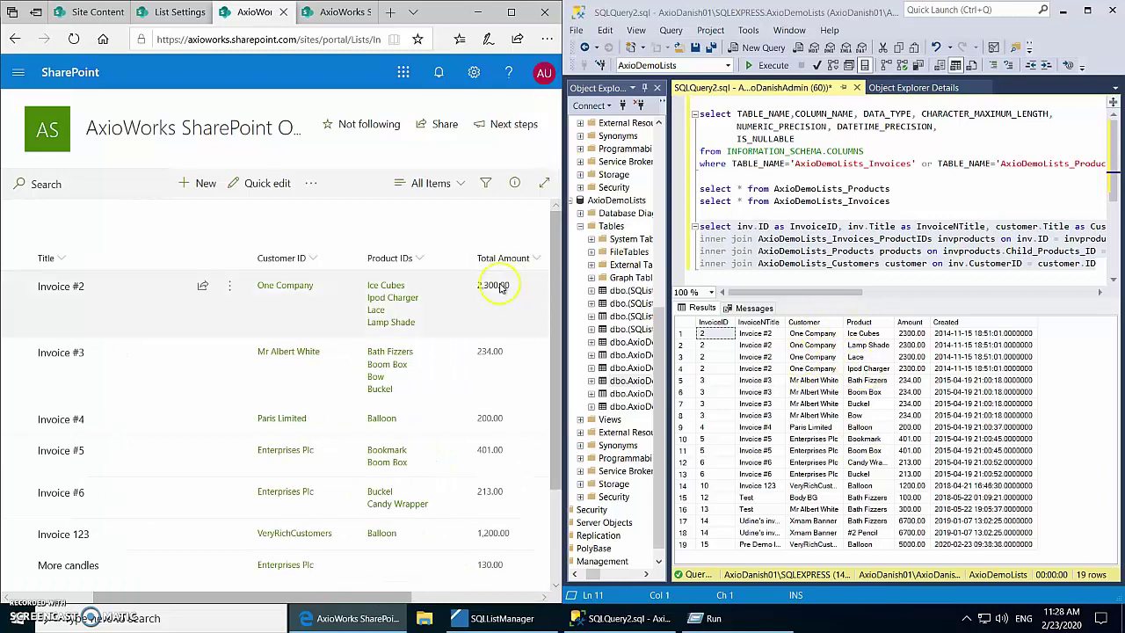
pyautogui.moveTo(299, 597); pyautogui.dragTo(395, 598)
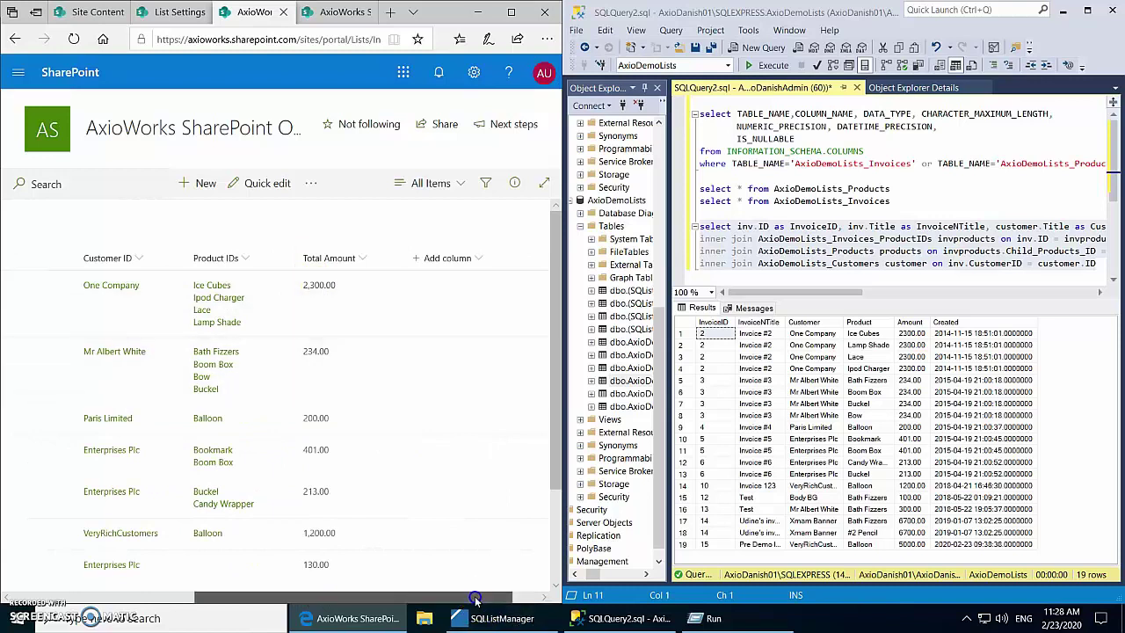
pyautogui.moveTo(290, 597); pyautogui.dragTo(141, 598)
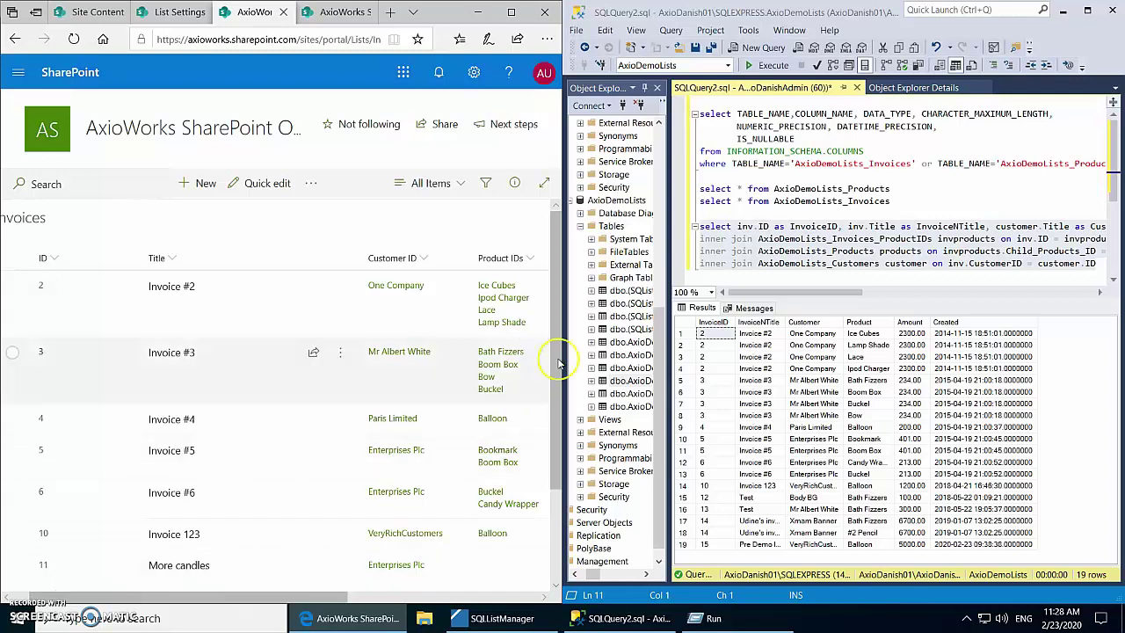
# Start a new Invoices list item titled Demo Invoice and select the customer's name as its Customer ID
pyautogui.click(185, 191)
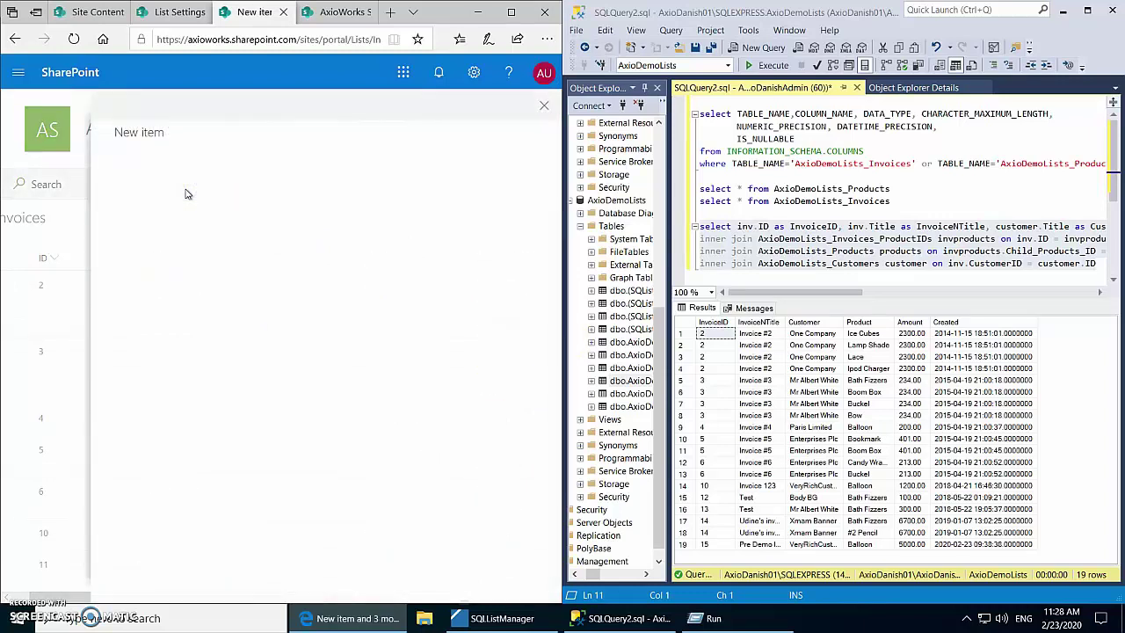
pyautogui.click(190, 180)
pyautogui.write('Demo')
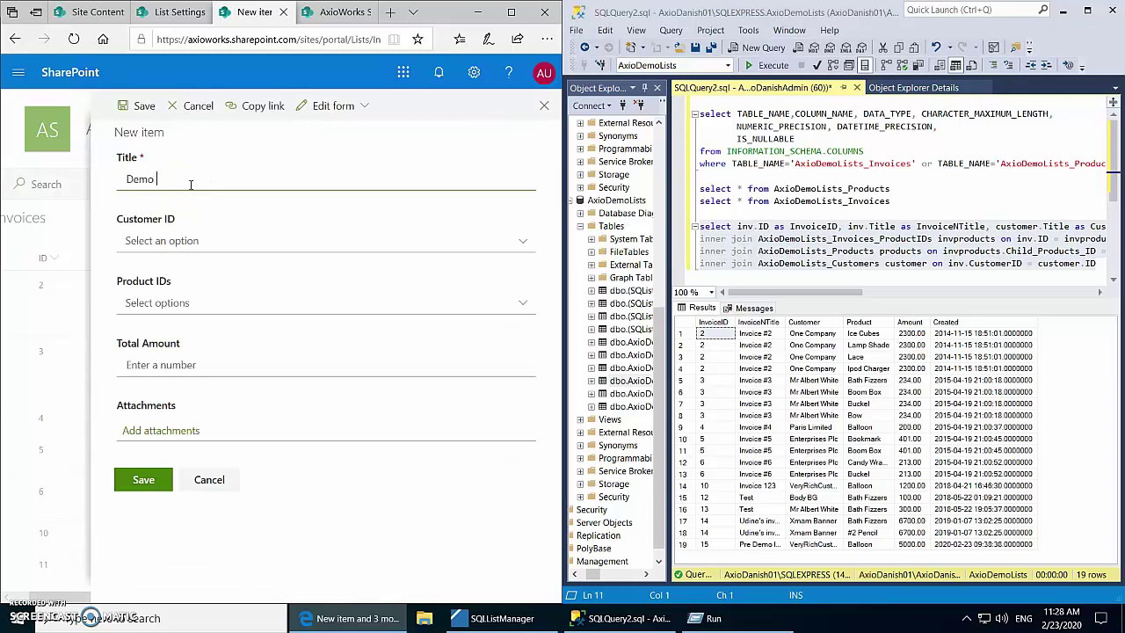
pyautogui.write(' Invoice')
pyautogui.click(184, 245)
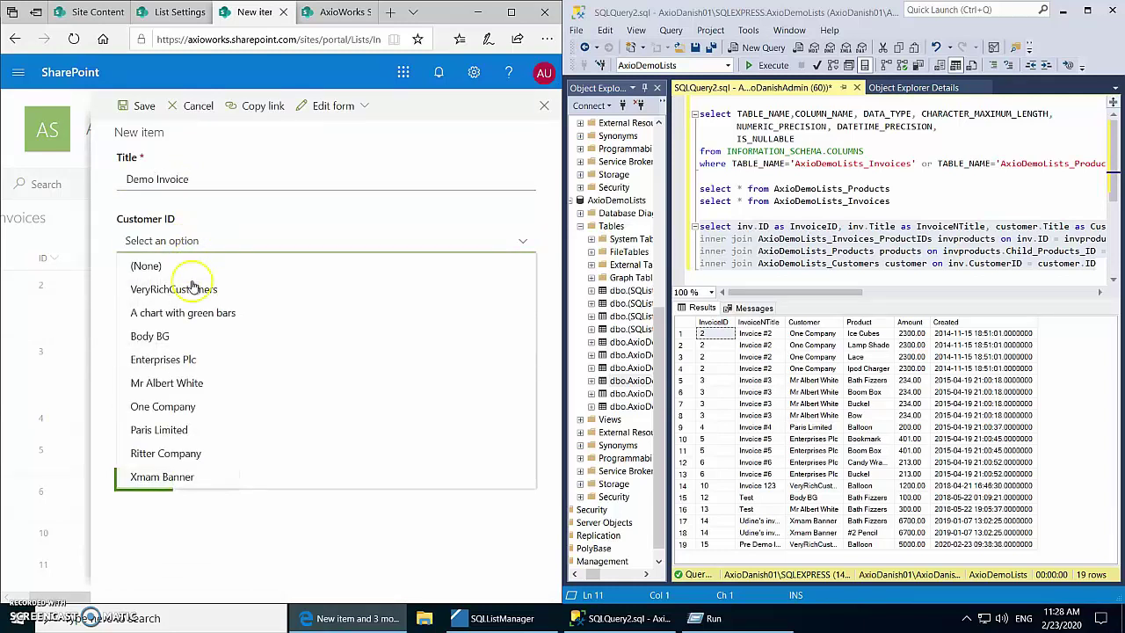
pyautogui.click(193, 315)
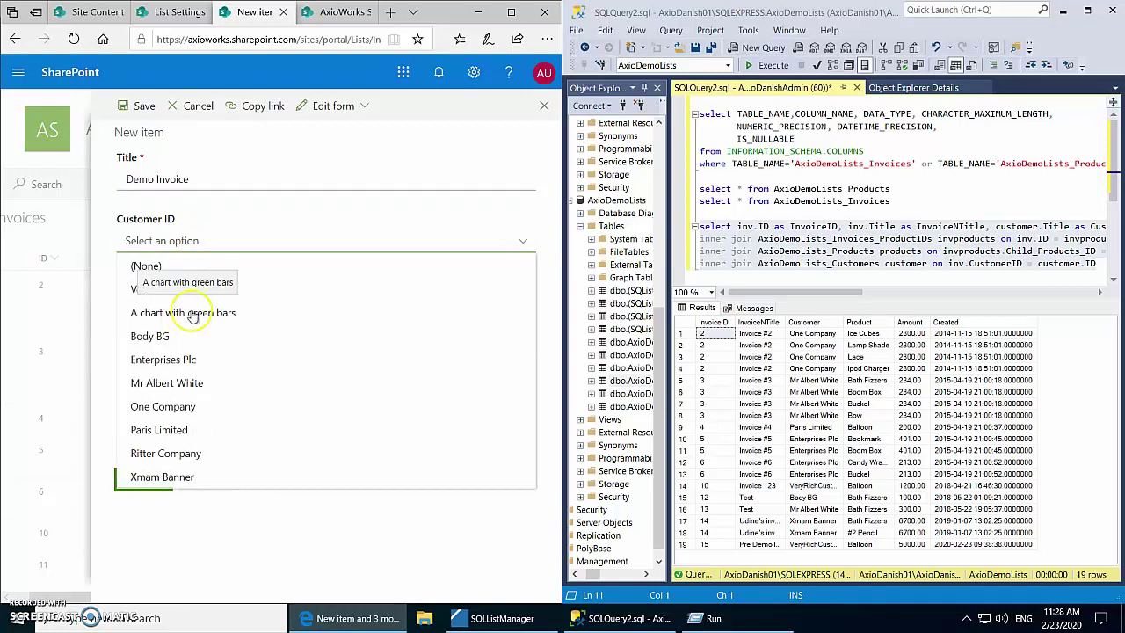
pyautogui.click(182, 382)
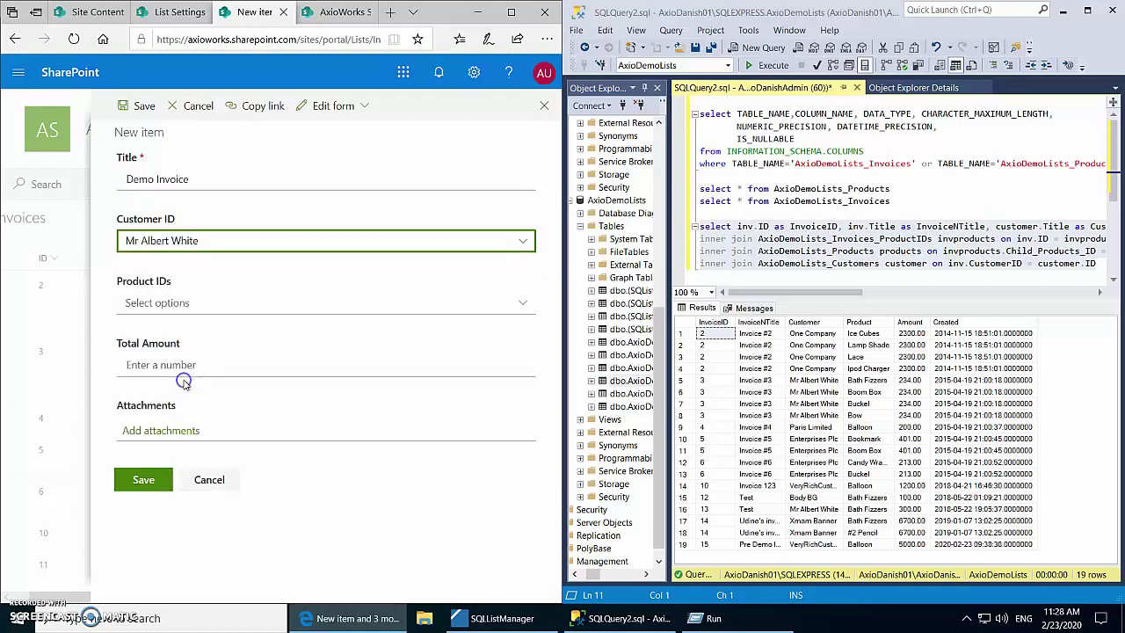
# Assign the products Balloon, Bath Fizzers and Bow to the new invoice's Product IDs
pyautogui.click(236, 304)
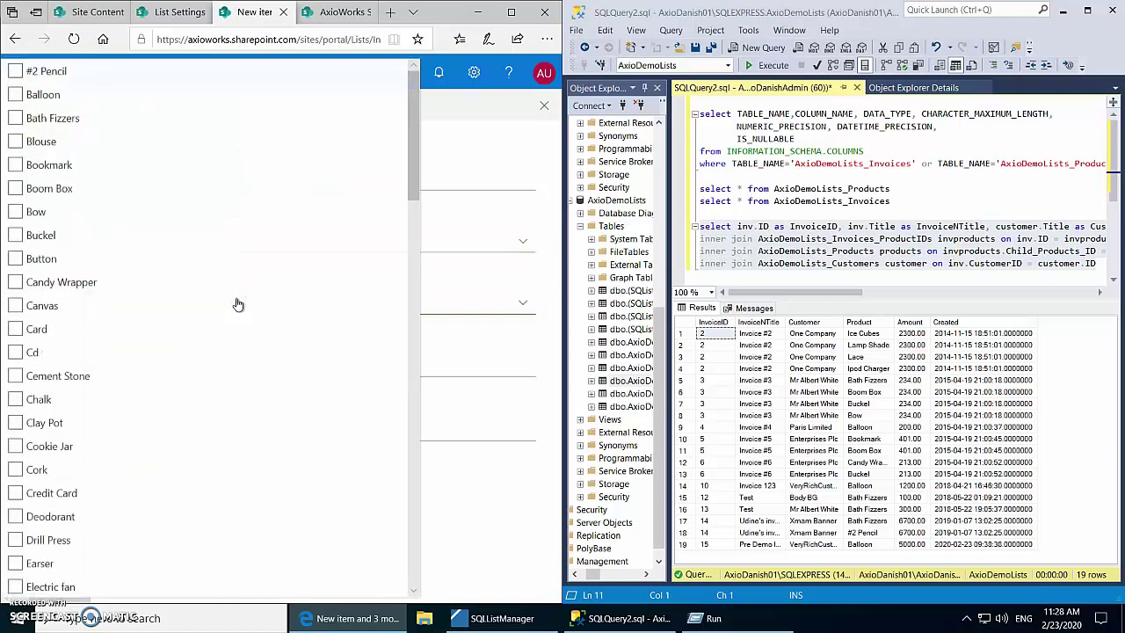
pyautogui.click(75, 185)
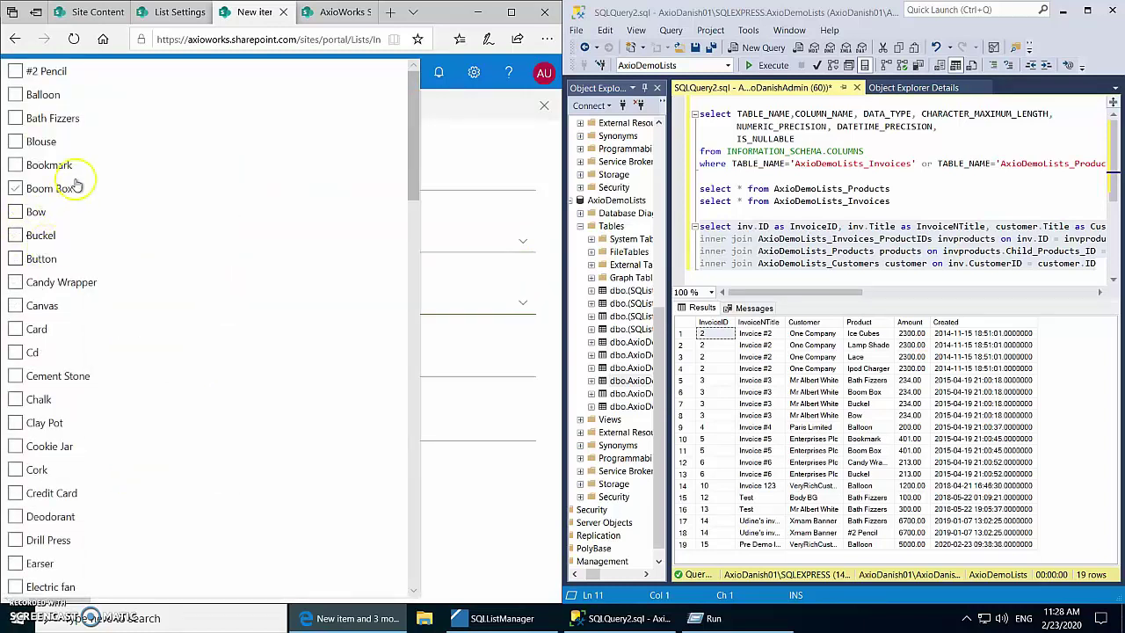
pyautogui.click(16, 93)
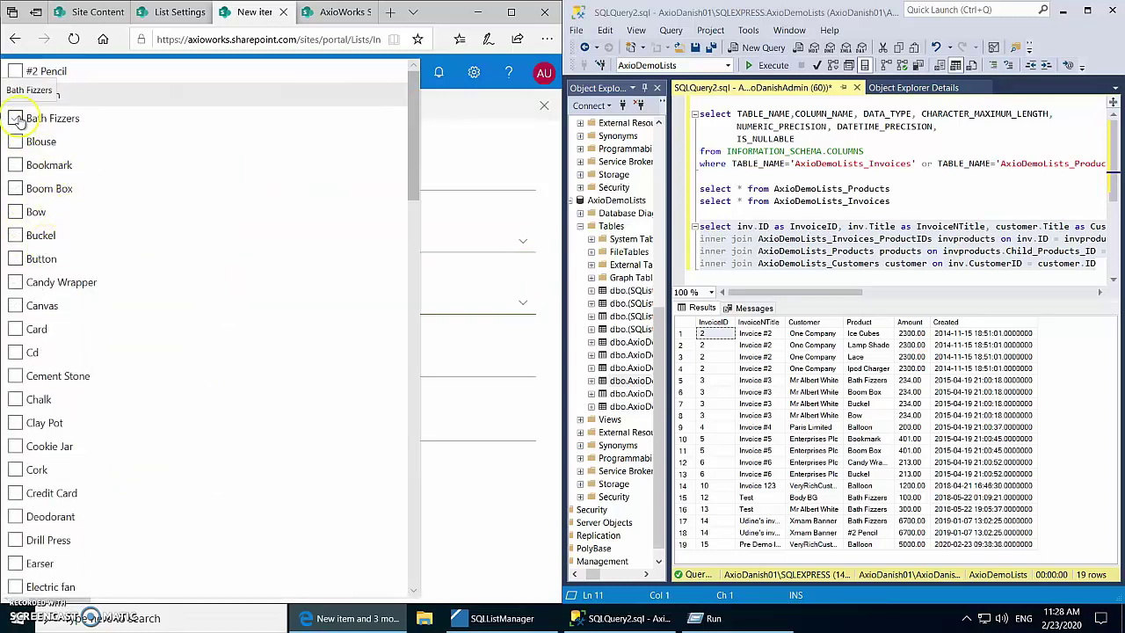
pyautogui.click(16, 119)
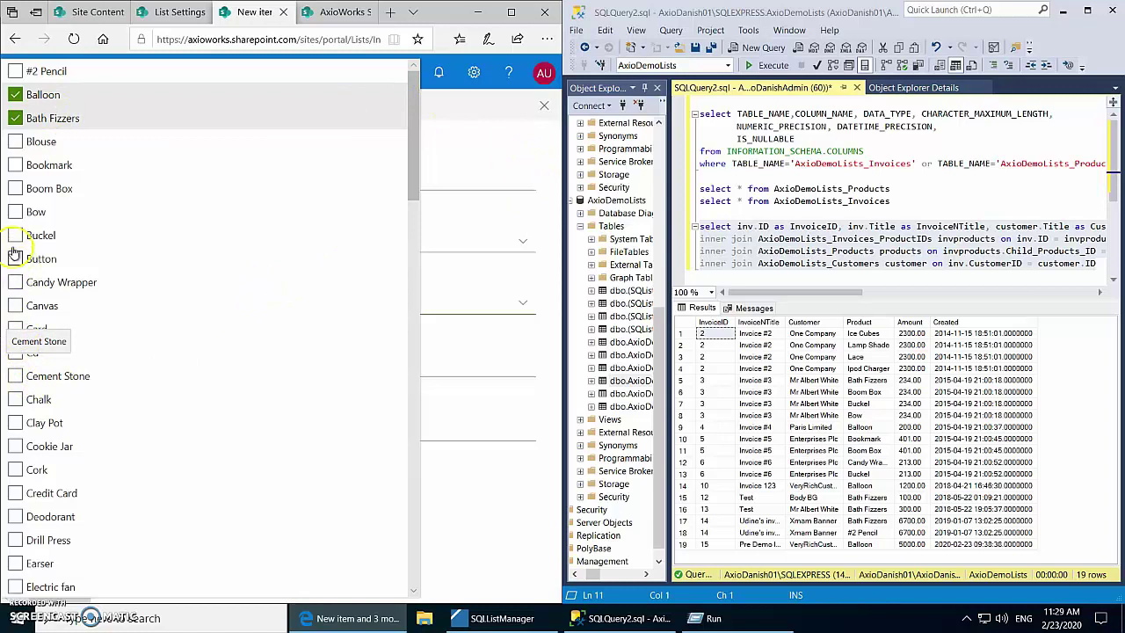
pyautogui.click(15, 212)
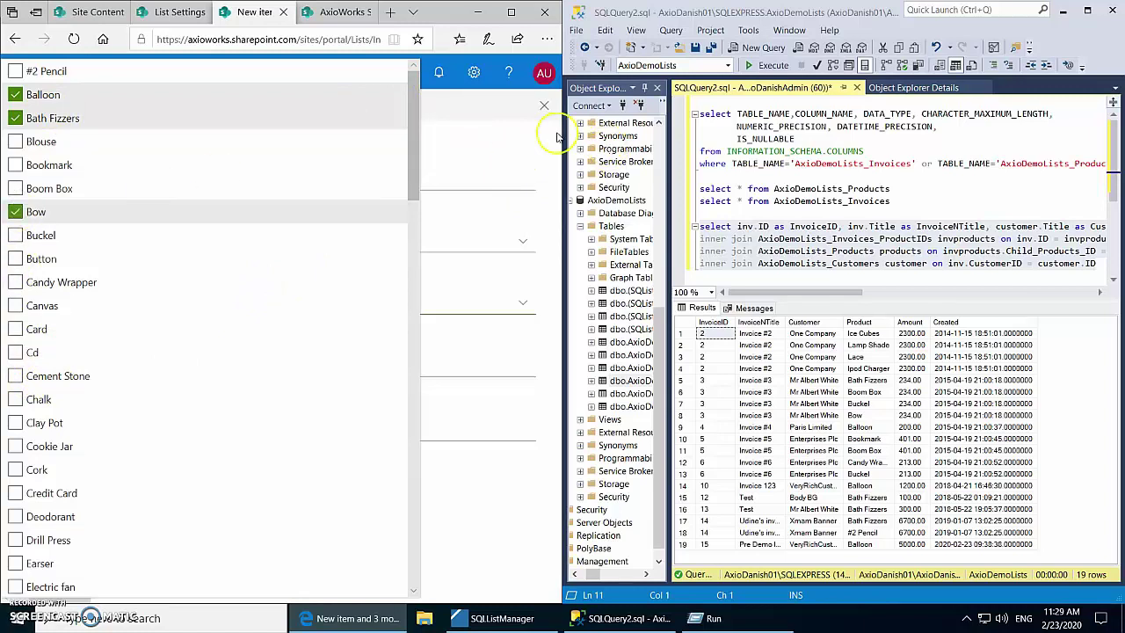
pyautogui.click(557, 136)
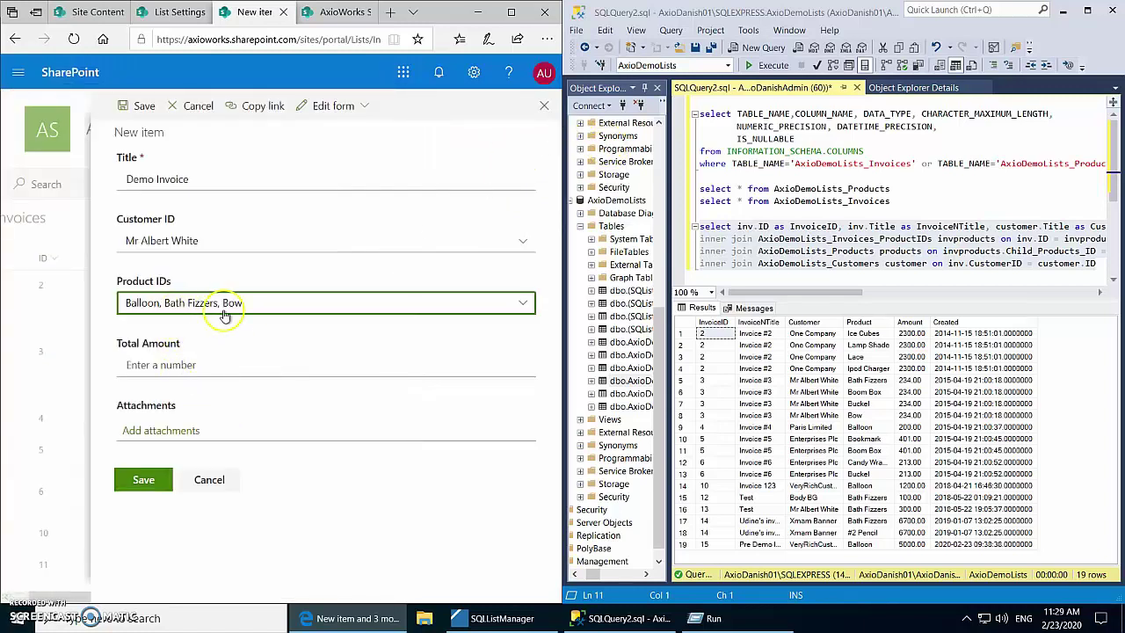
# Set the new invoice's total amount to 10000 and save the item
pyautogui.click(195, 364)
pyautogui.write('10000')
pyautogui.click(143, 479)
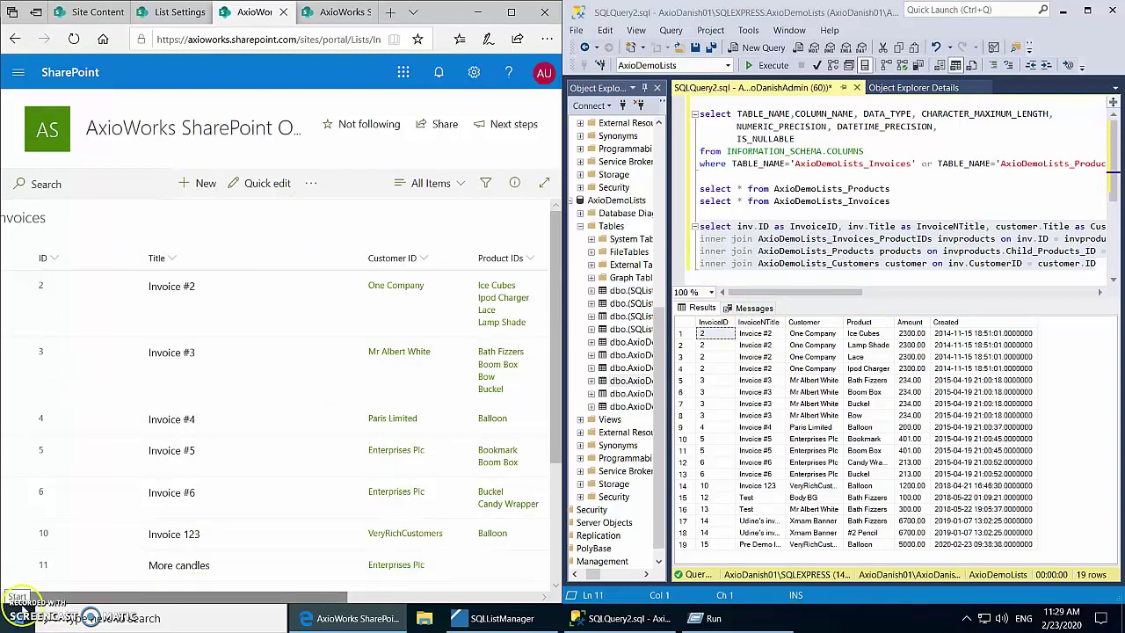
# Widen the Object Explorer and rerun the invoice join query to check for the Demo Invoice rows
pyautogui.click(666, 290)
pyautogui.moveTo(668, 278); pyautogui.dragTo(726, 279)
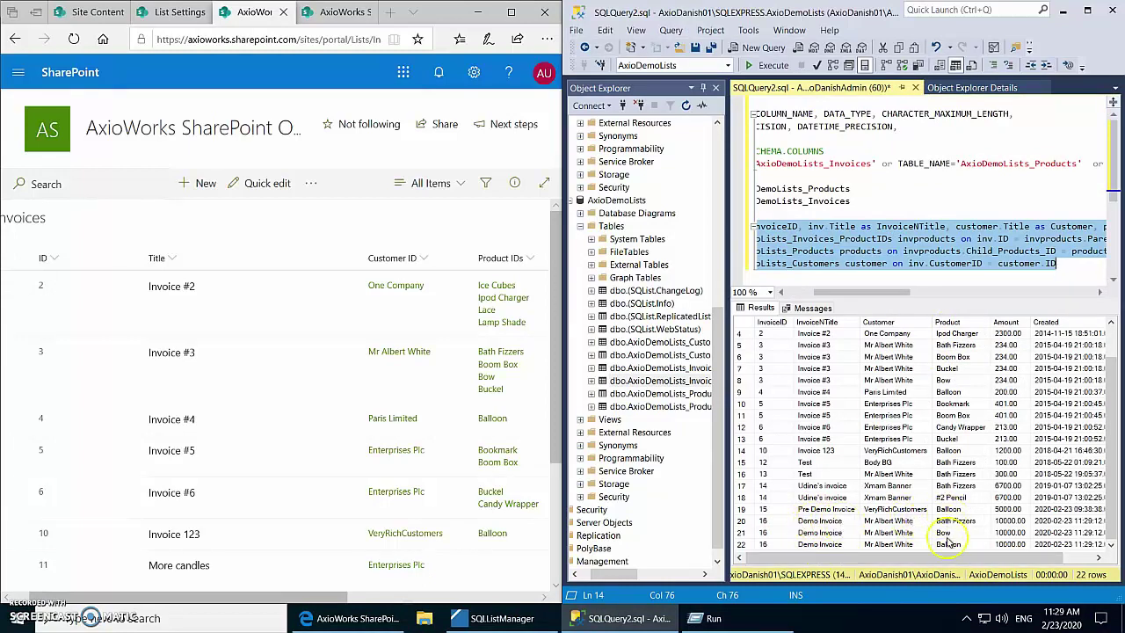
pyautogui.hscroll(1, 963, 541)
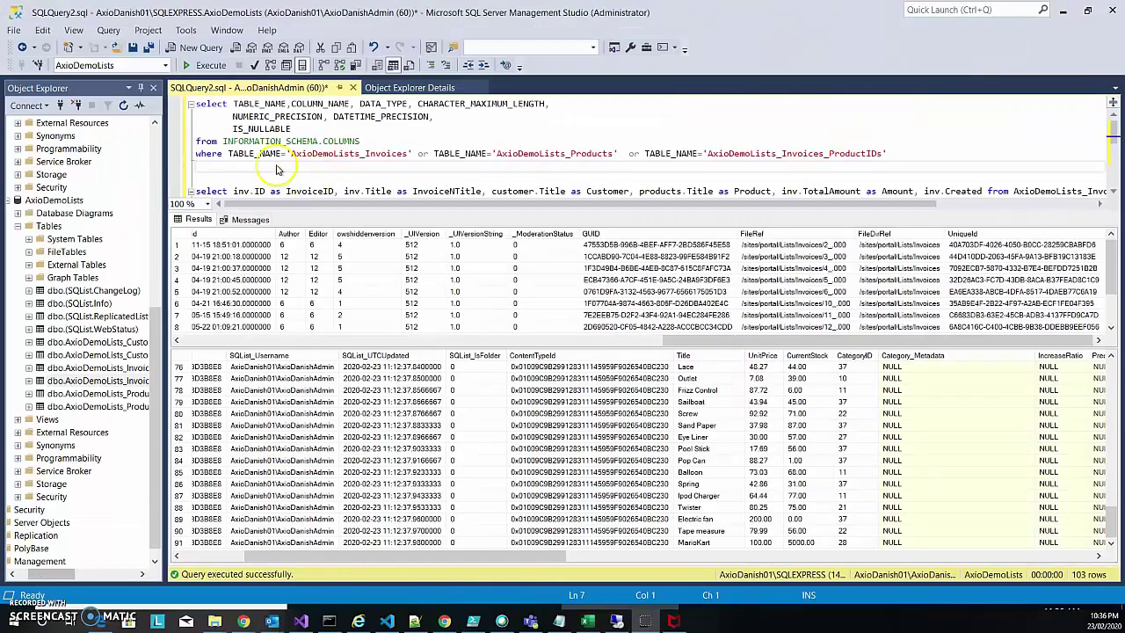
# Add select * queries for AxioDemoLists_Products and AxioDemoLists_Invoices below the column query, and run only those two
pyautogui.press('Return')
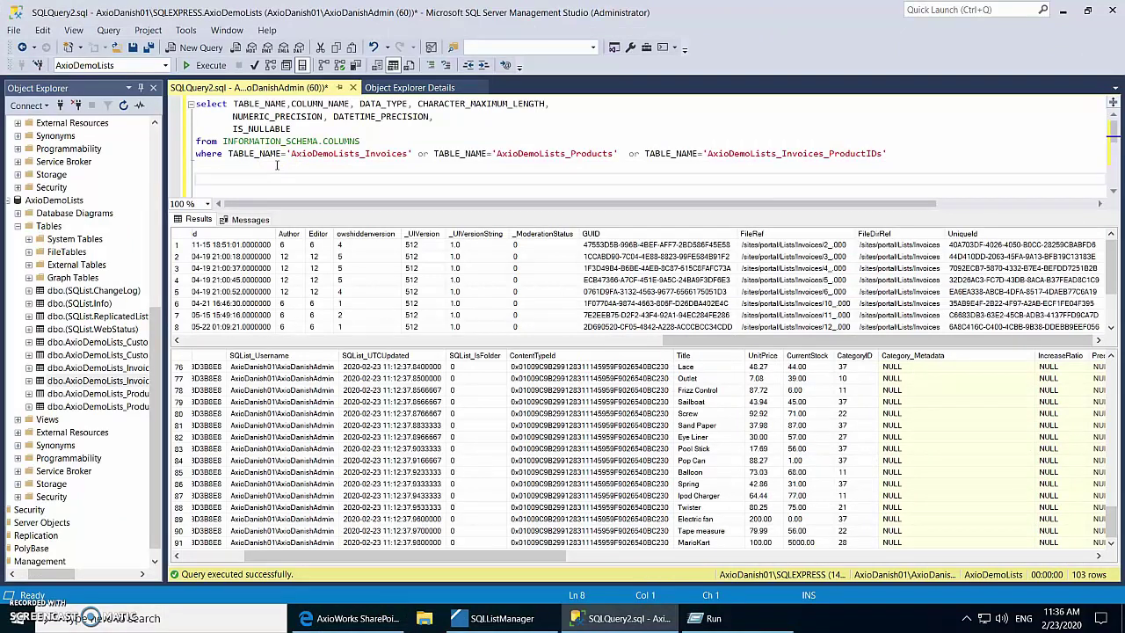
pyautogui.write('select * from AxioDemoLists_Products select * from AxioDemoLists_Invoices')
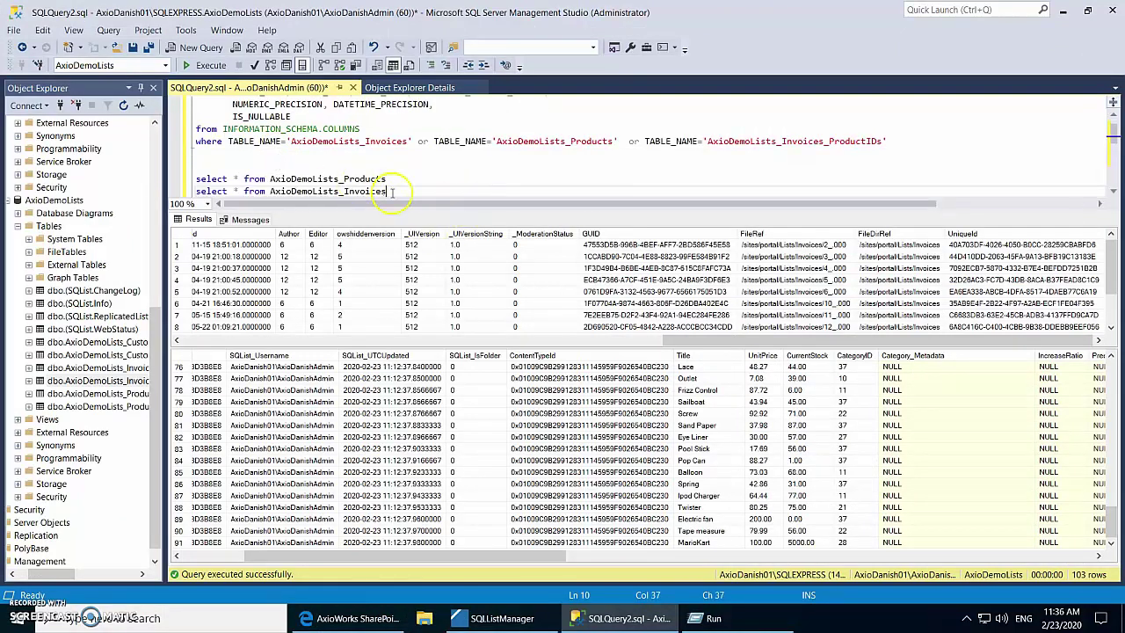
pyautogui.moveTo(388, 192); pyautogui.dragTo(86, 163)
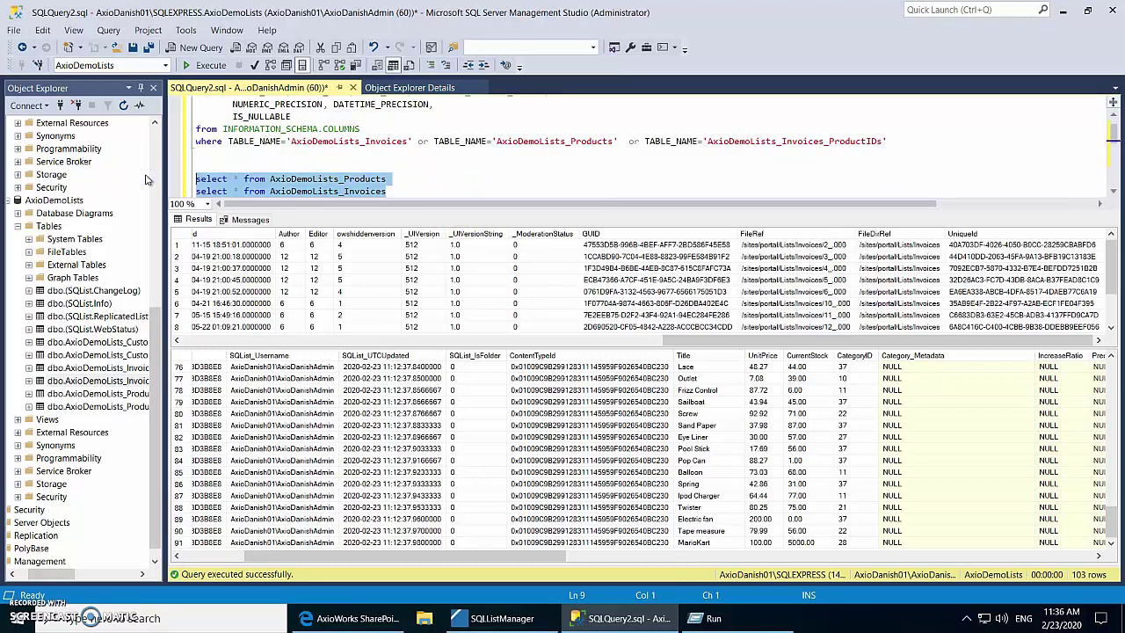
pyautogui.press('F5')
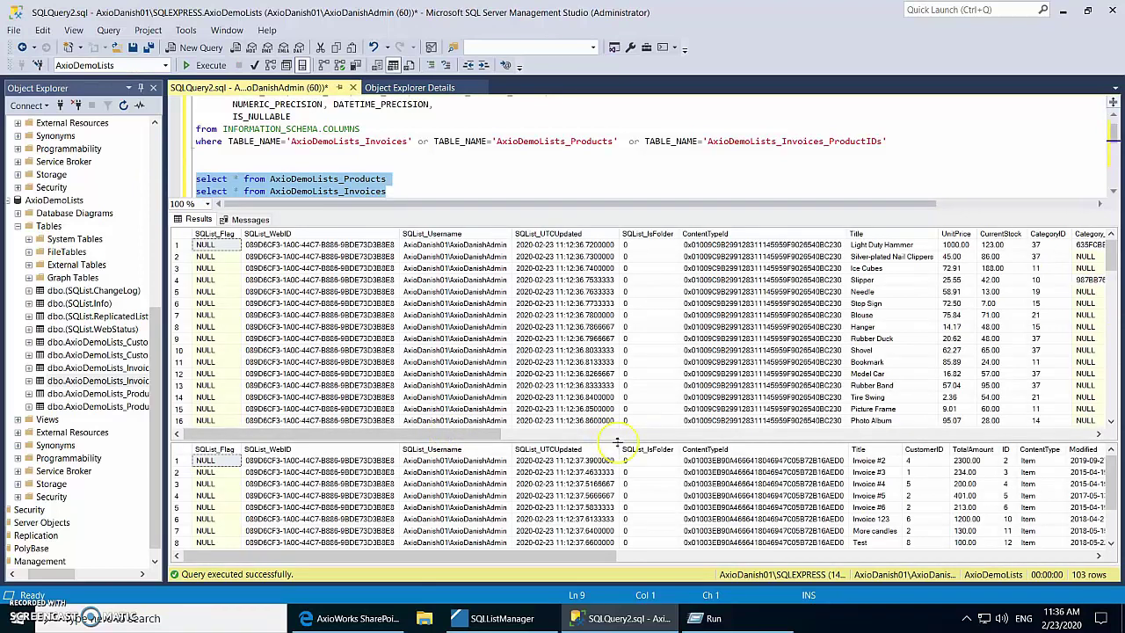
# Balance the two results grids and examine the AxioDemoLists_Products columns from Title through DiscountPercentage
pyautogui.moveTo(617, 441); pyautogui.dragTo(621, 407)
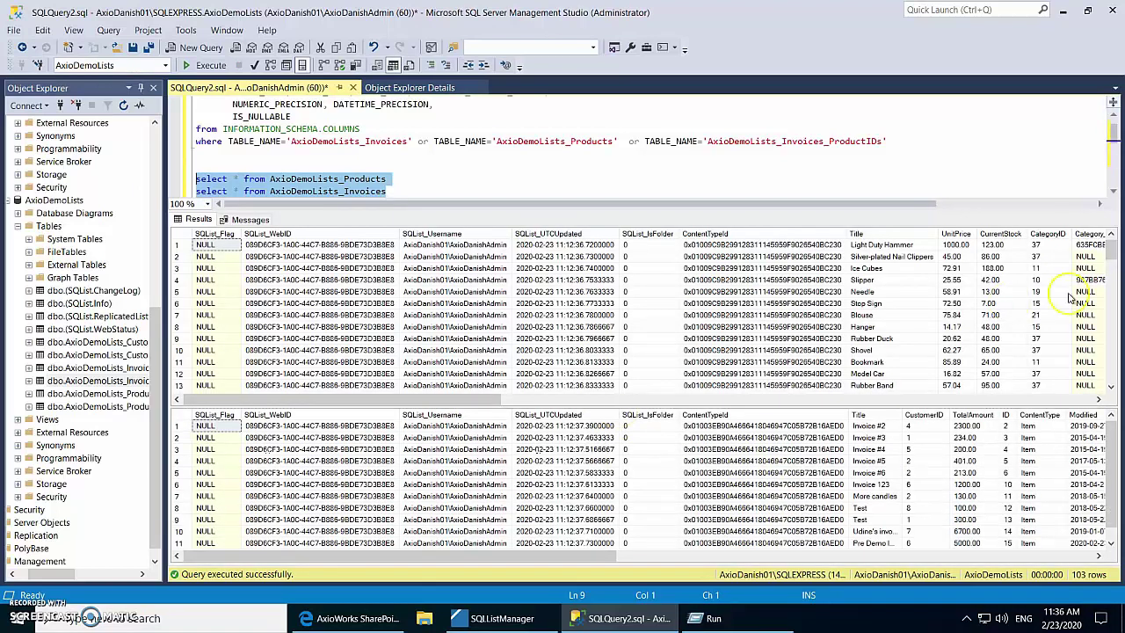
pyautogui.moveTo(364, 396); pyautogui.dragTo(466, 397)
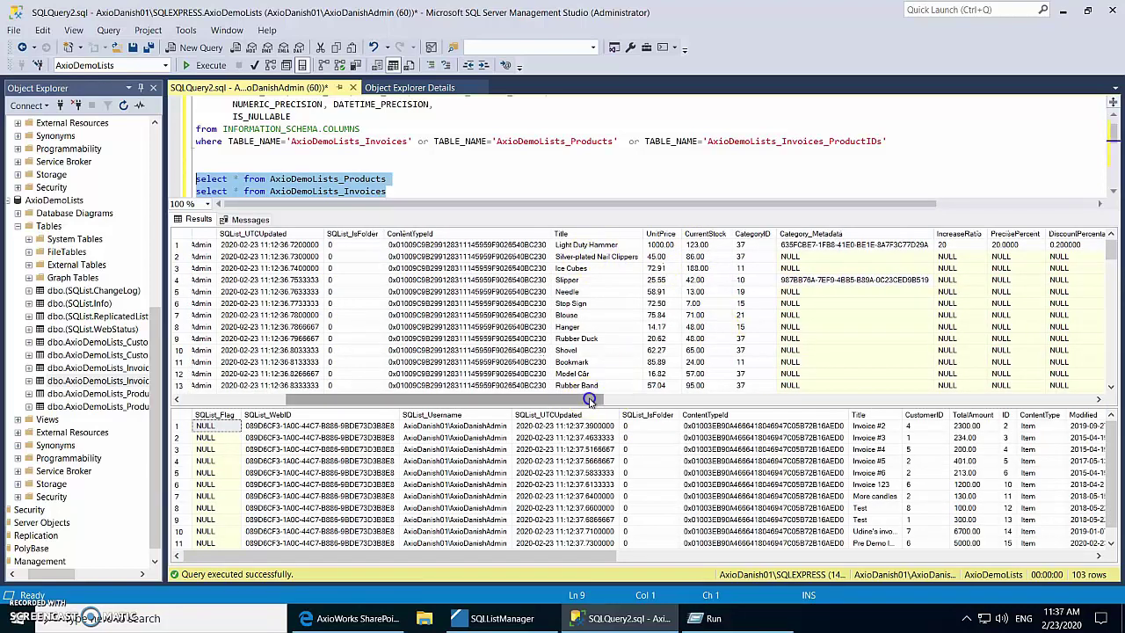
pyautogui.moveTo(588, 397); pyautogui.dragTo(604, 399)
# Open the SharePoint Products list beside the query results and compare its titles, unit prices and stock with the AxioDemoLists_Products rows
pyautogui.press('super+Right')
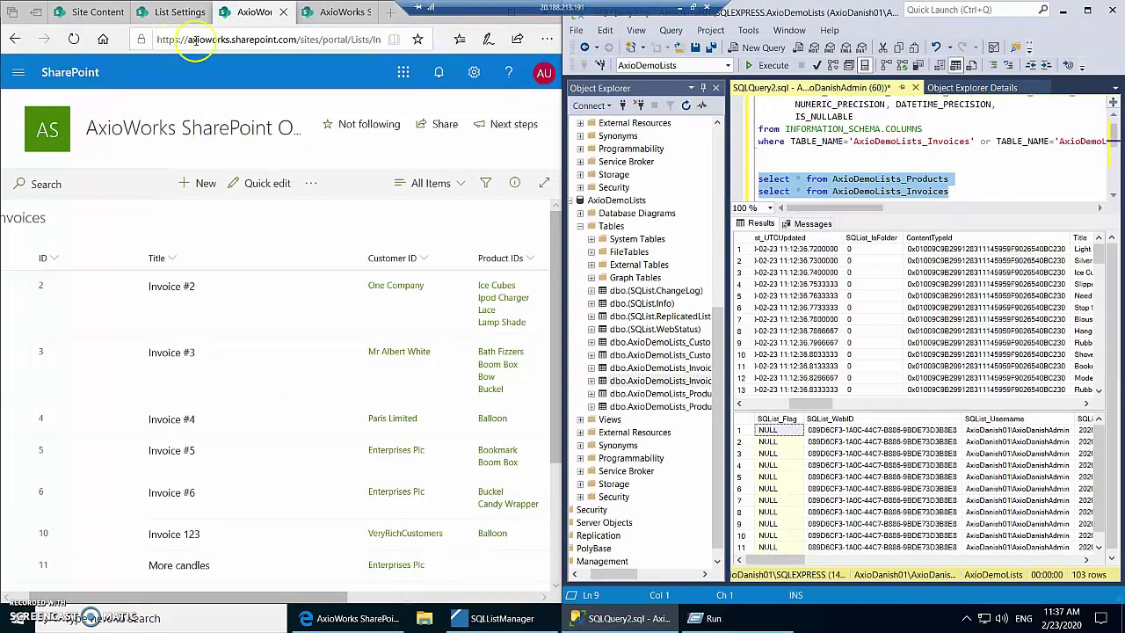
pyautogui.click(331, 13)
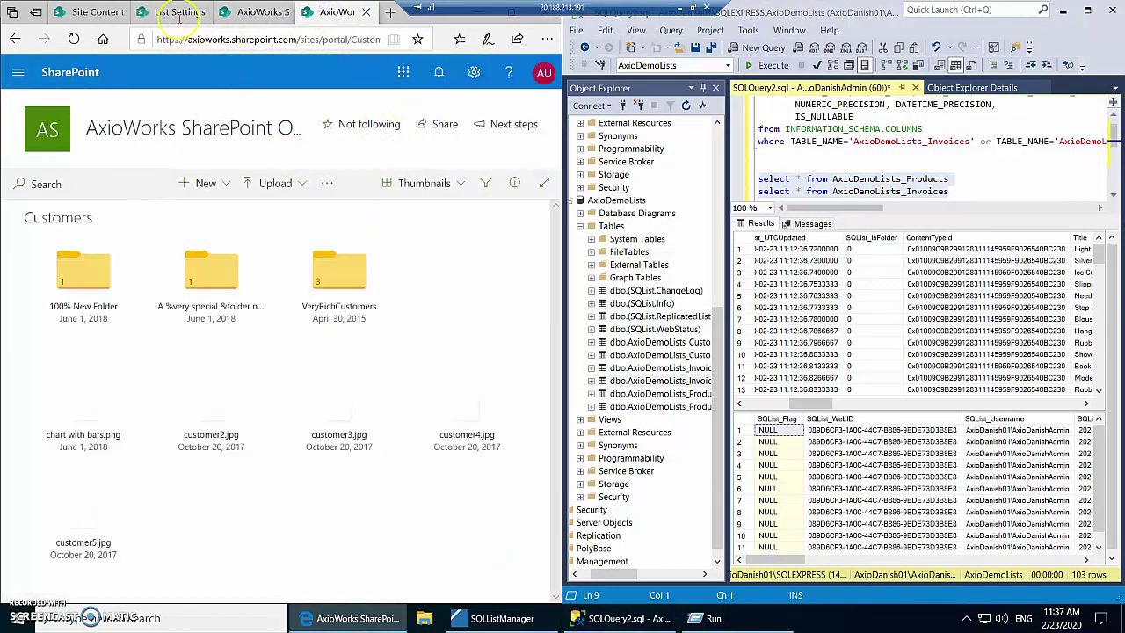
pyautogui.click(148, 16)
pyautogui.click(194, 182)
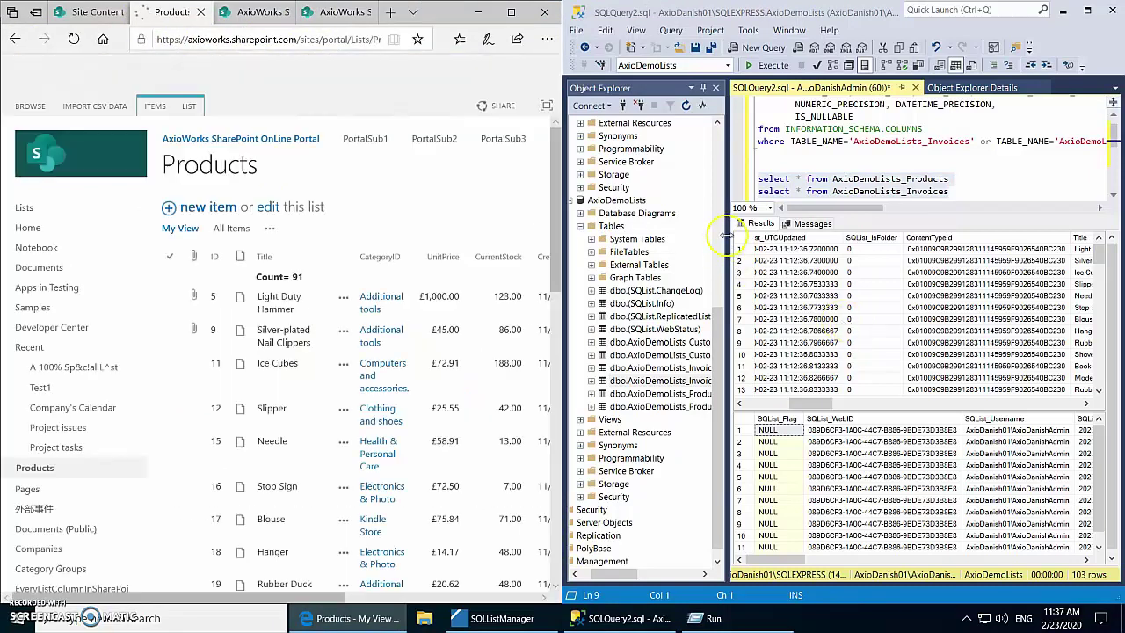
pyautogui.click(637, 220)
pyautogui.moveTo(637, 220); pyautogui.dragTo(637, 220)
pyautogui.moveTo(283, 601); pyautogui.dragTo(423, 601)
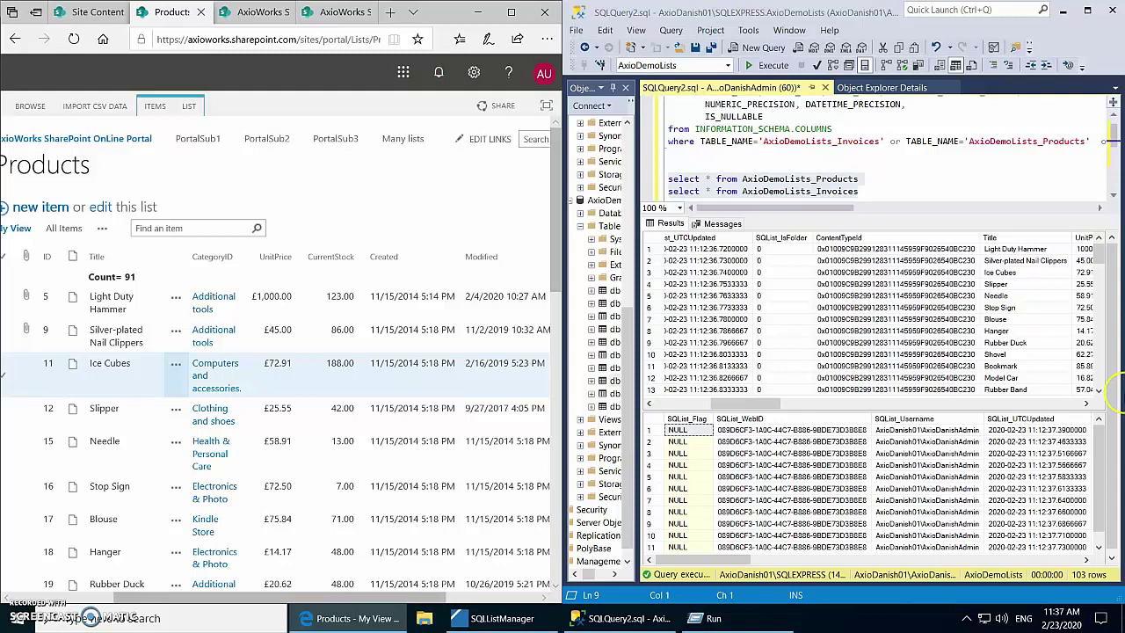
pyautogui.moveTo(753, 404); pyautogui.dragTo(783, 405)
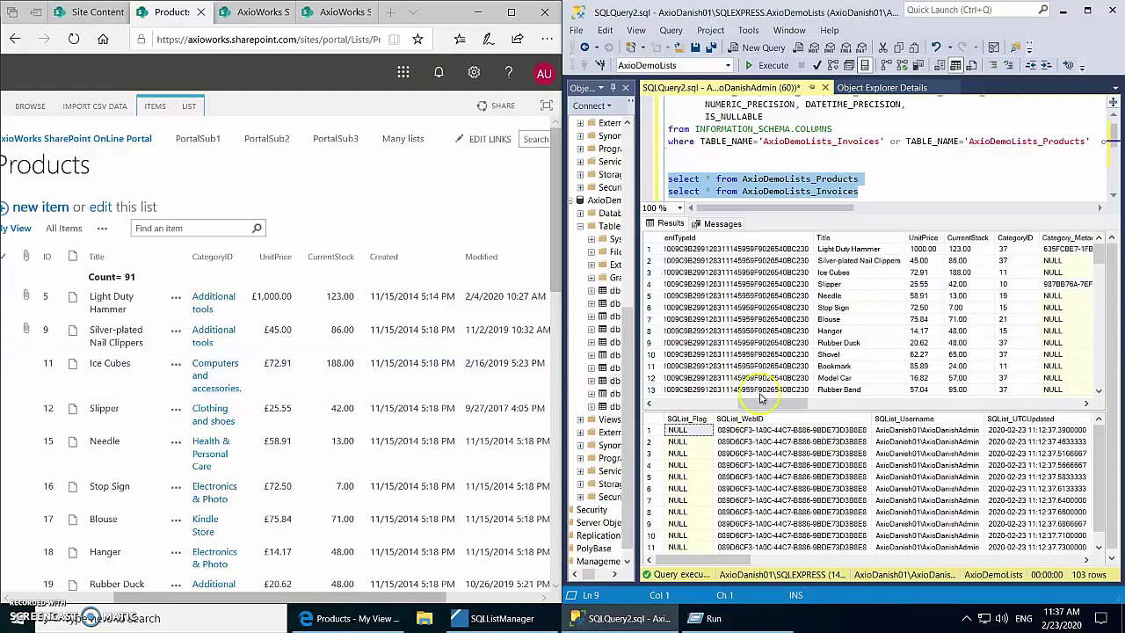